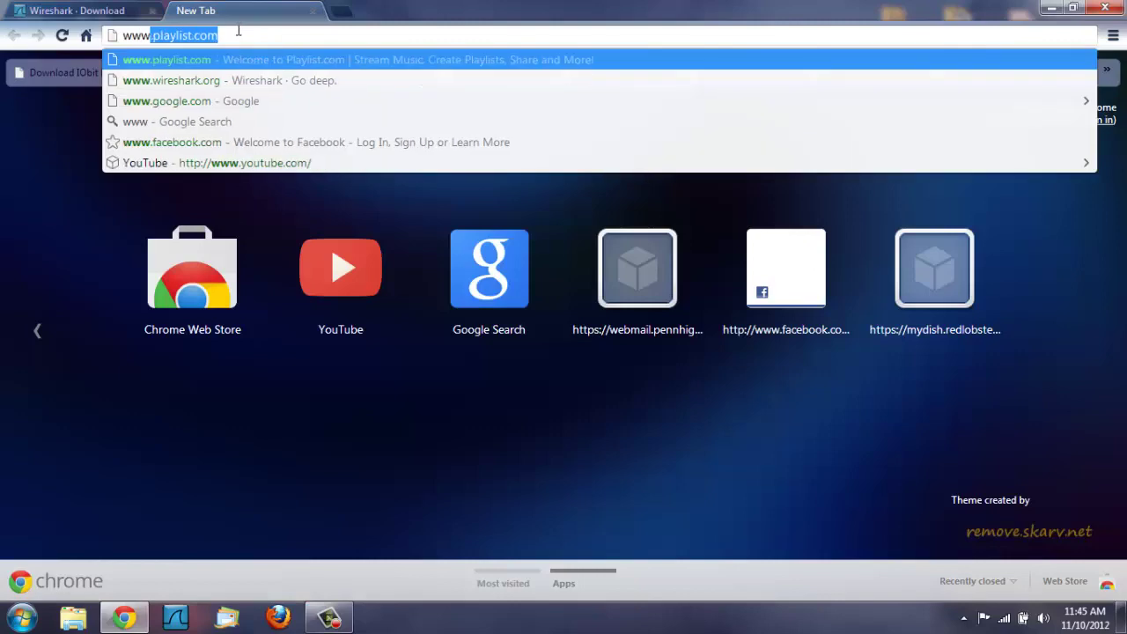
key(Return)
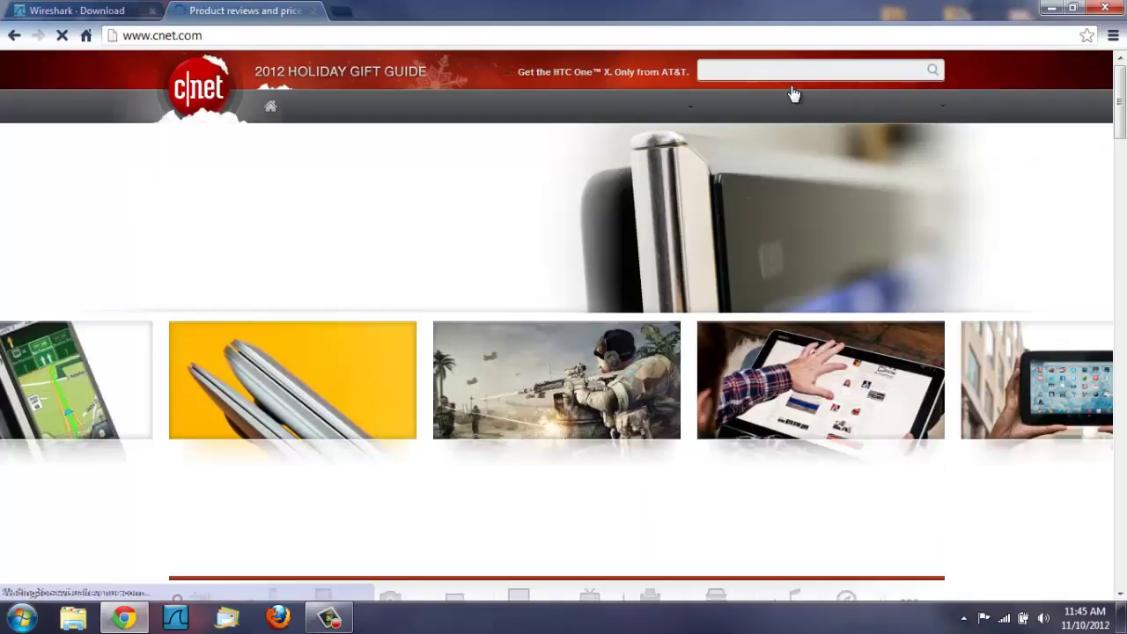
click(777, 68)
text(VLC media pl)
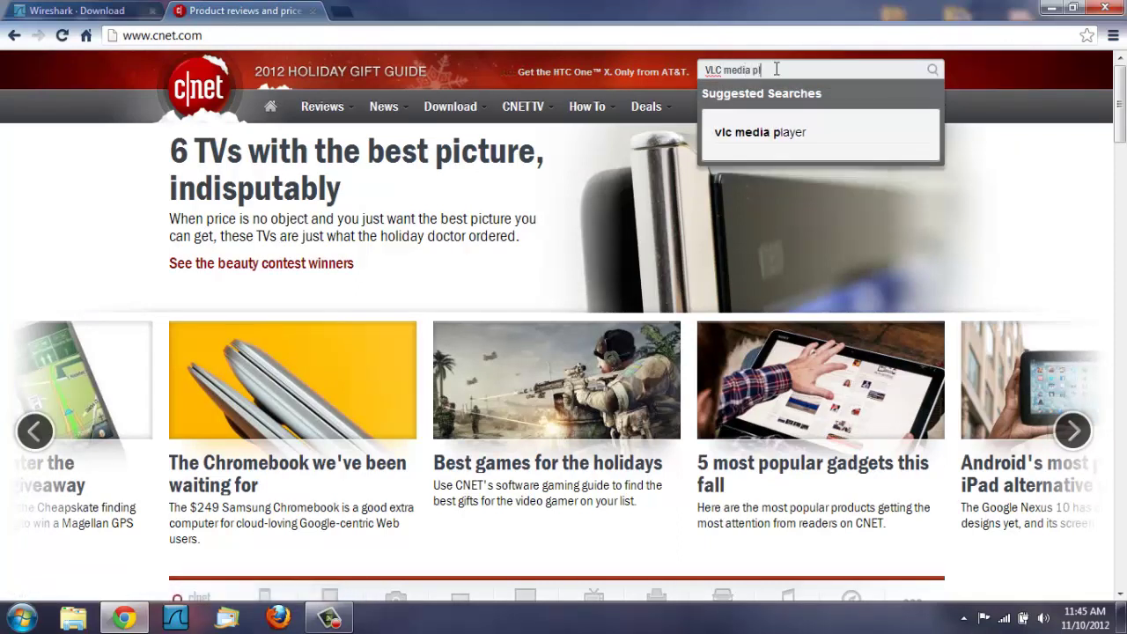
text(ayer)
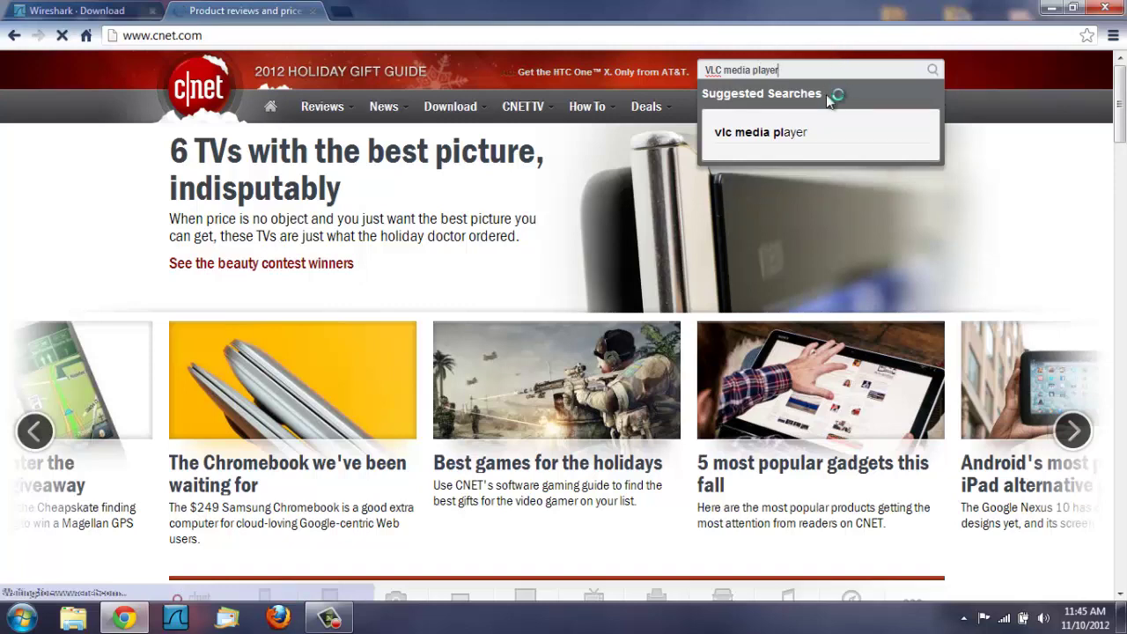
key(Return)
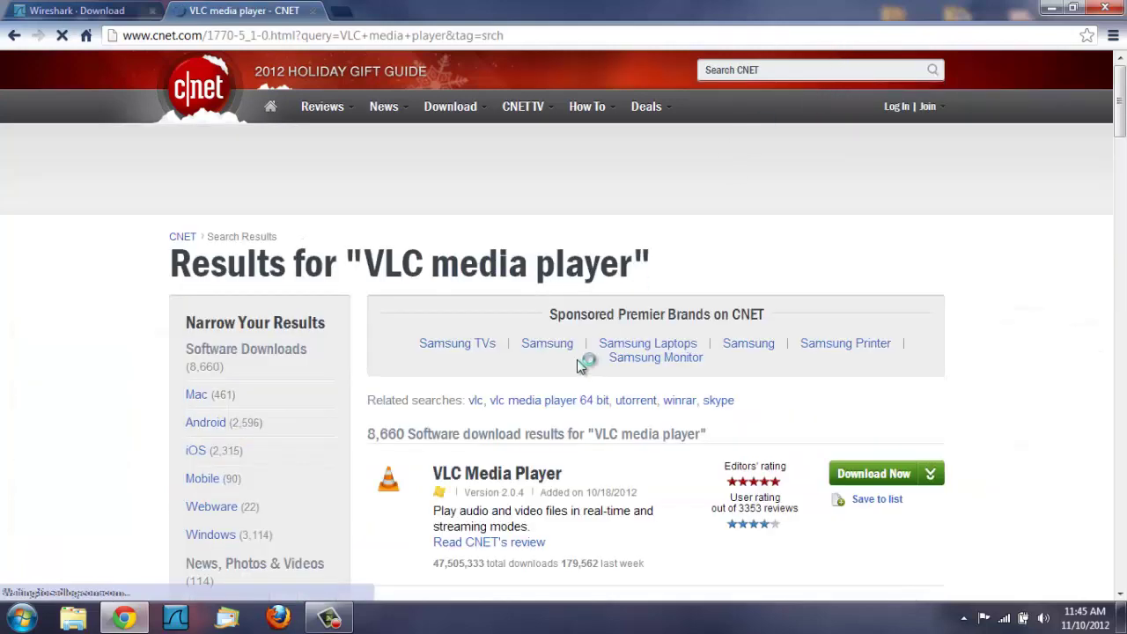
scroll(577, 365, down, 2)
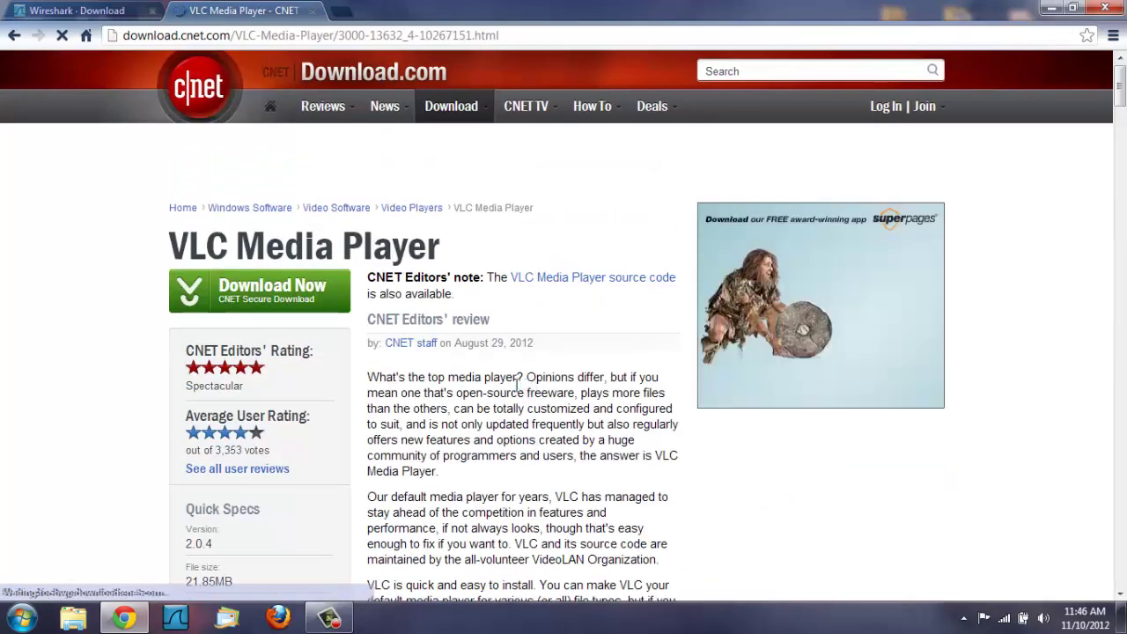
scroll(376, 300, down, 1)
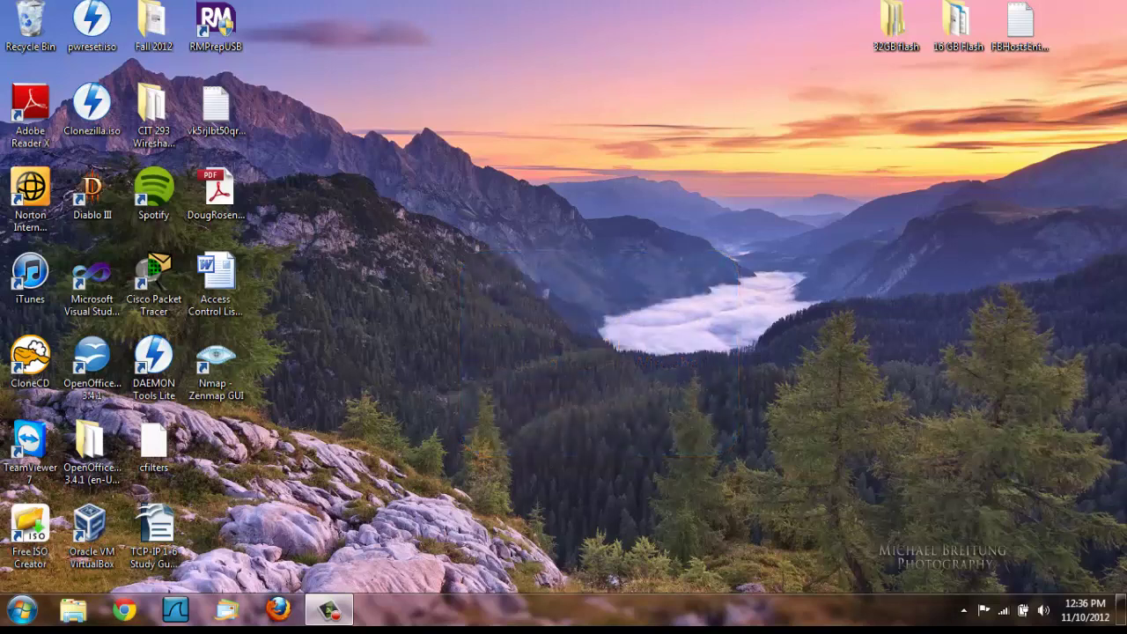
- Open Wireshark docked to the right half of the screen and launch Chrome beside it
click(177, 609)
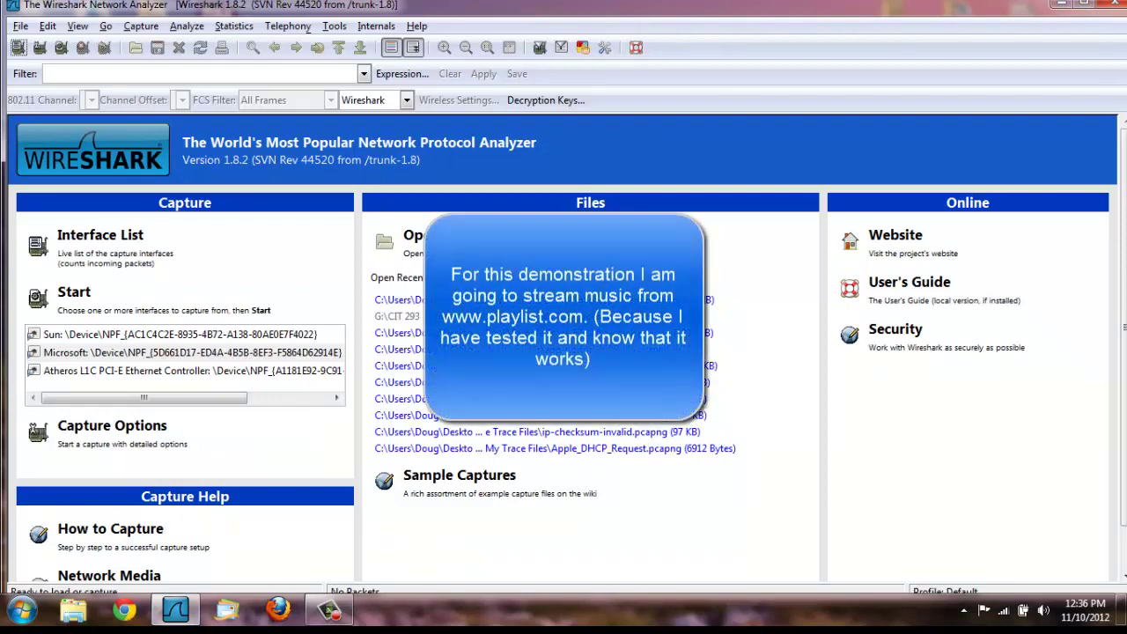
key(super+Right)
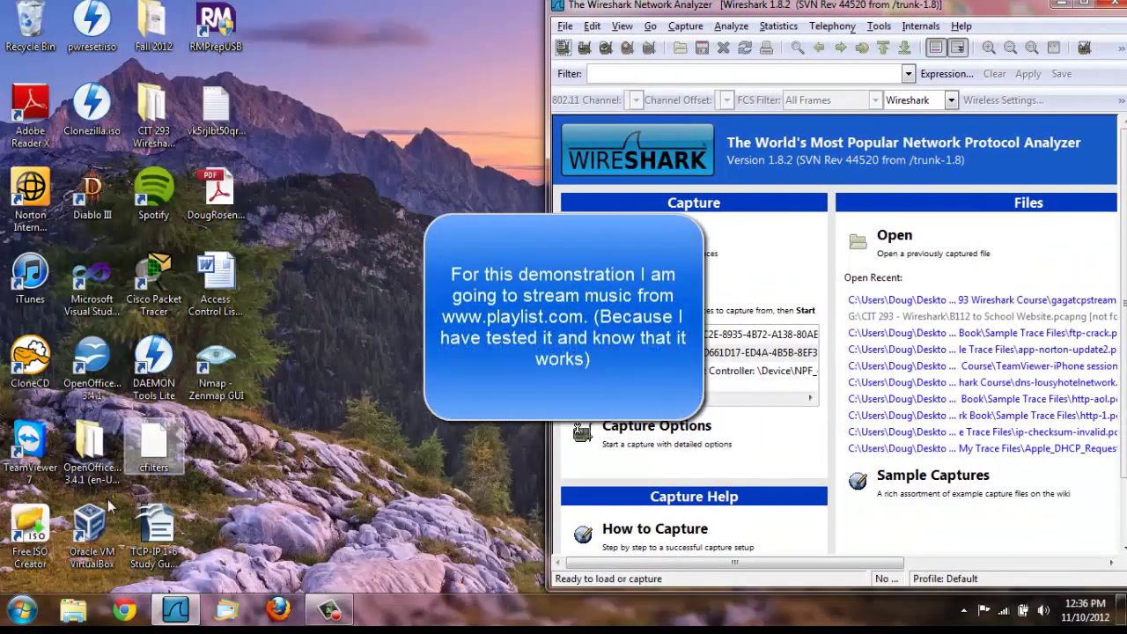
click(124, 610)
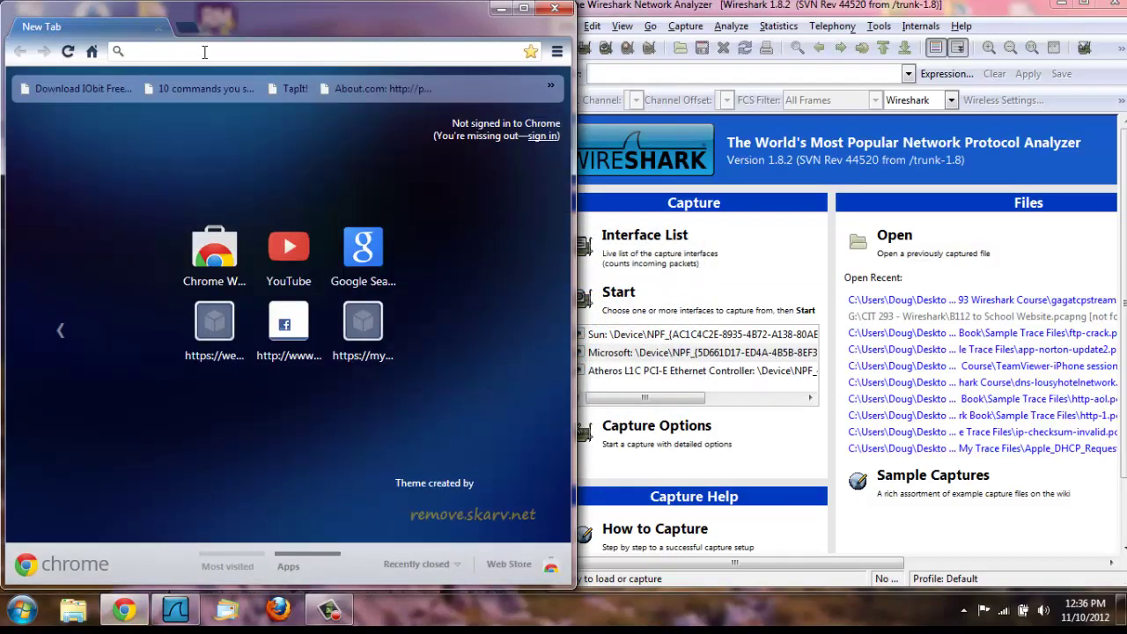
text(www.playlist.c)
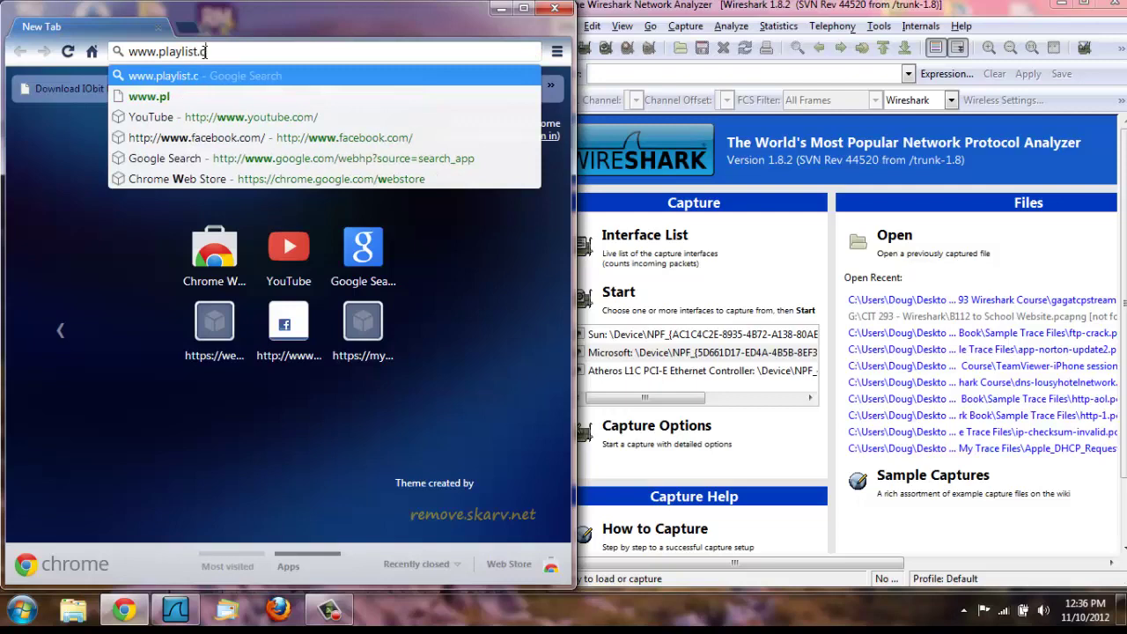
text(om)
key(Return)
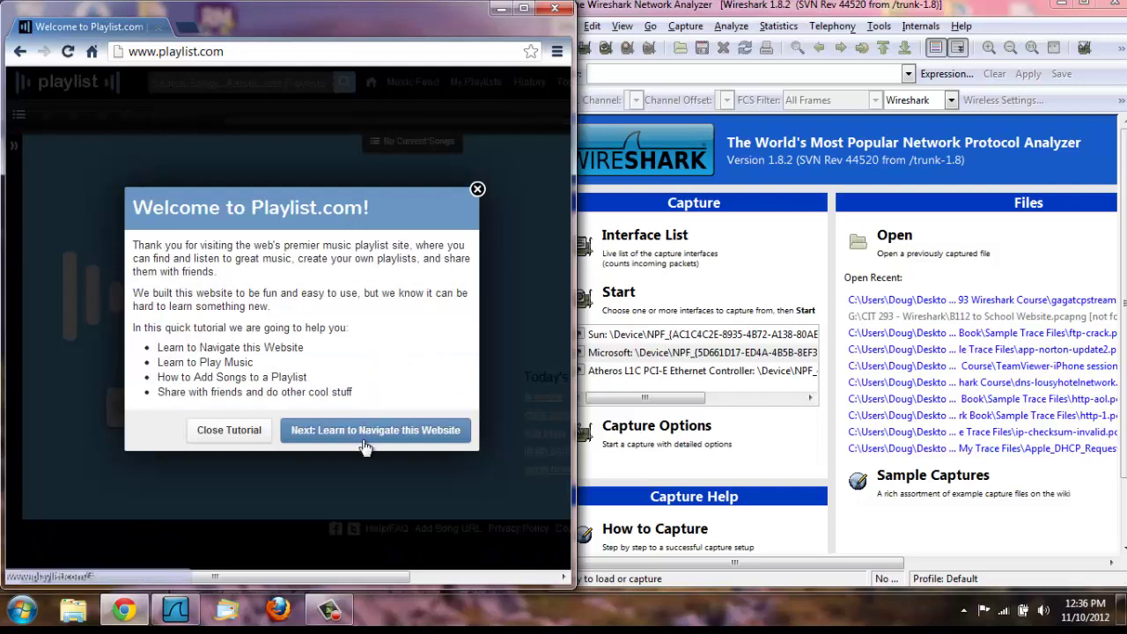
click(477, 190)
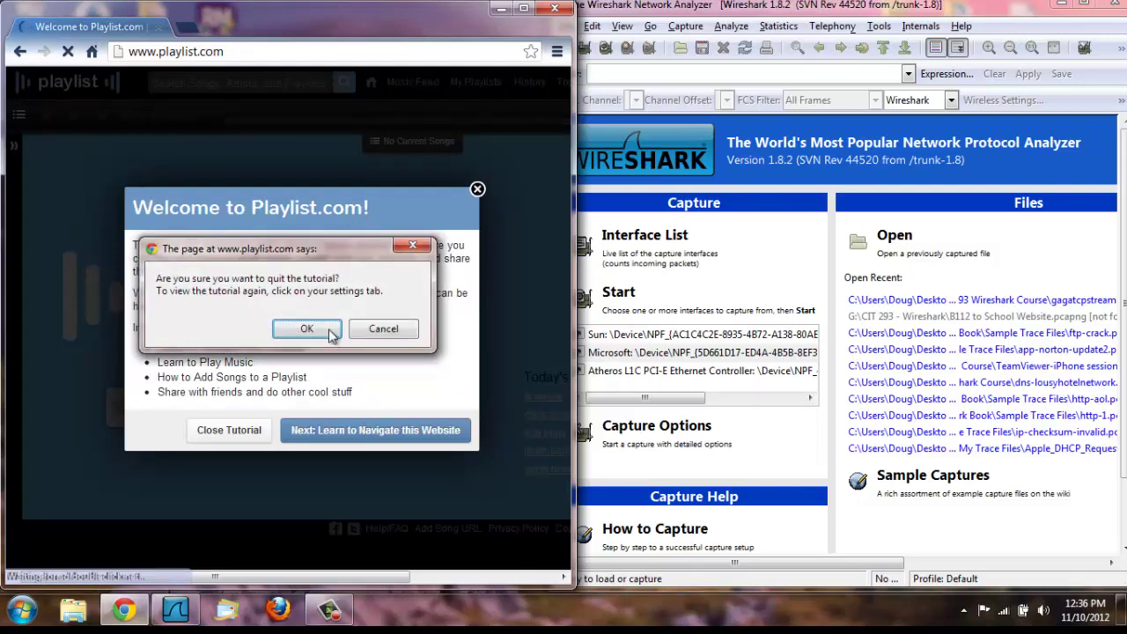
click(307, 329)
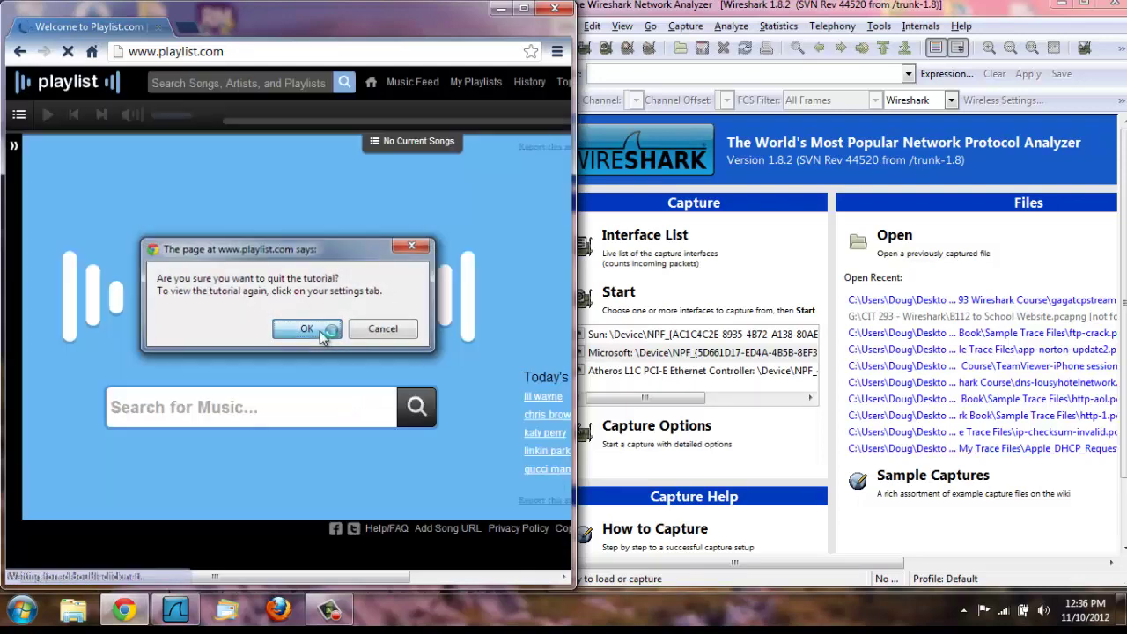
- Search the playlist site for "my chemical romance teenagers"
click(196, 83)
text(my)
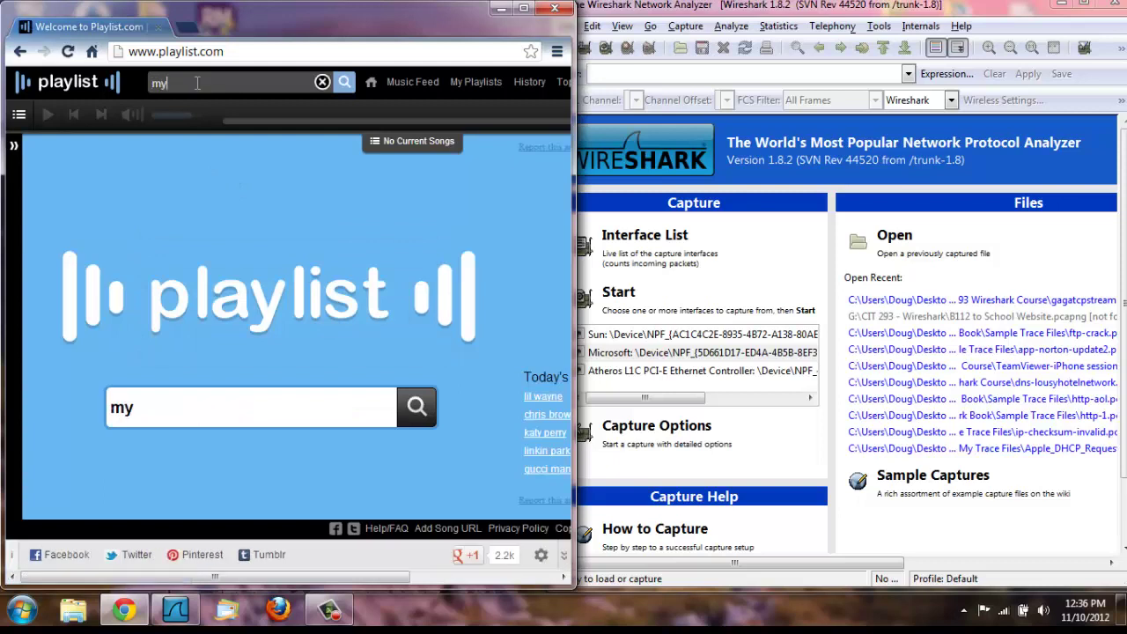
text( chemical romance)
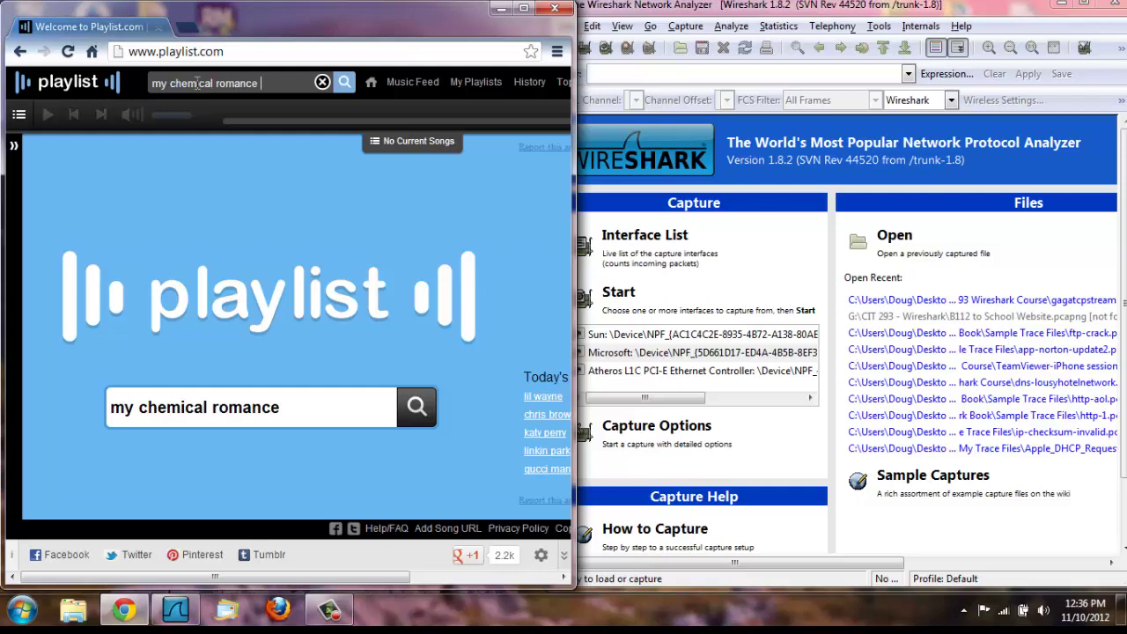
text( teenagers)
key(Return)
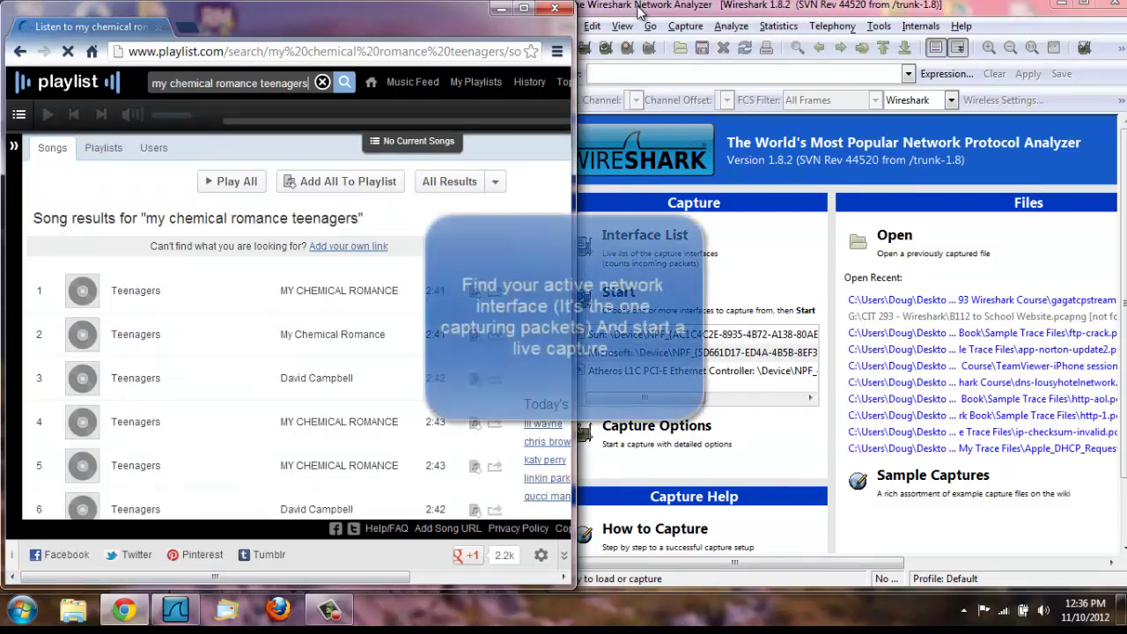
- Switch to Wireshark and start a live capture on the Microsoft interface
click(640, 11)
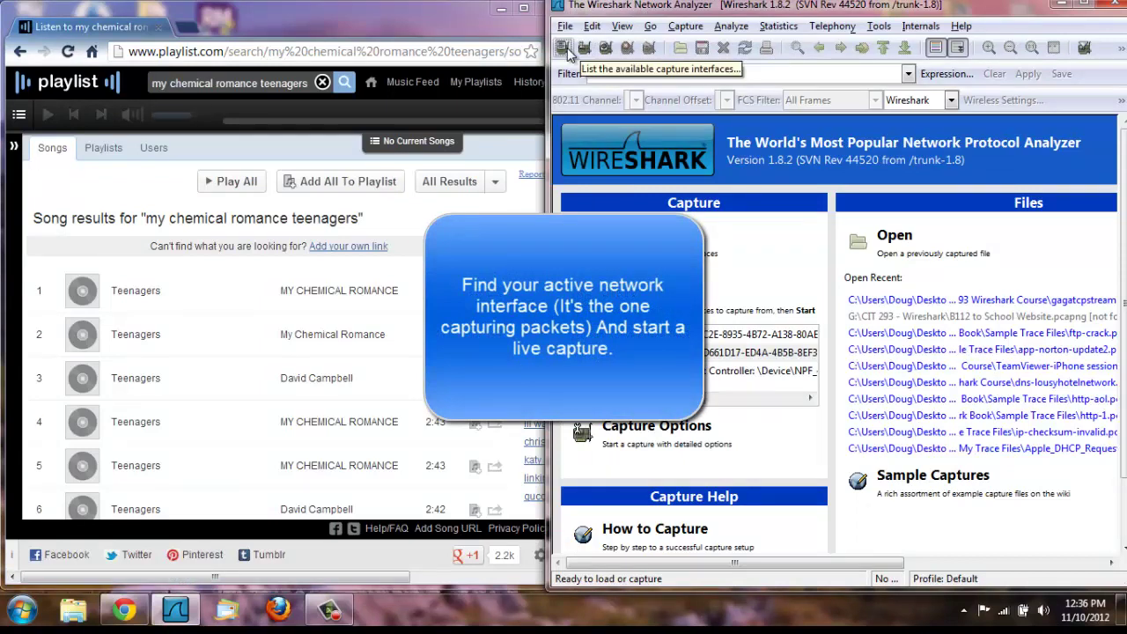
click(567, 52)
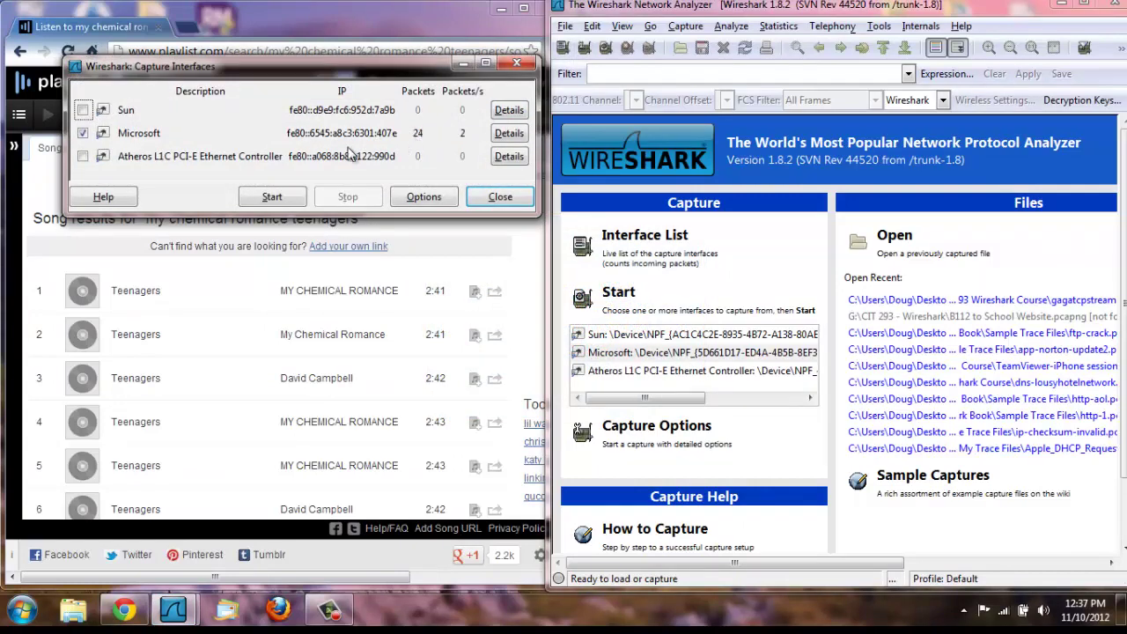
click(250, 203)
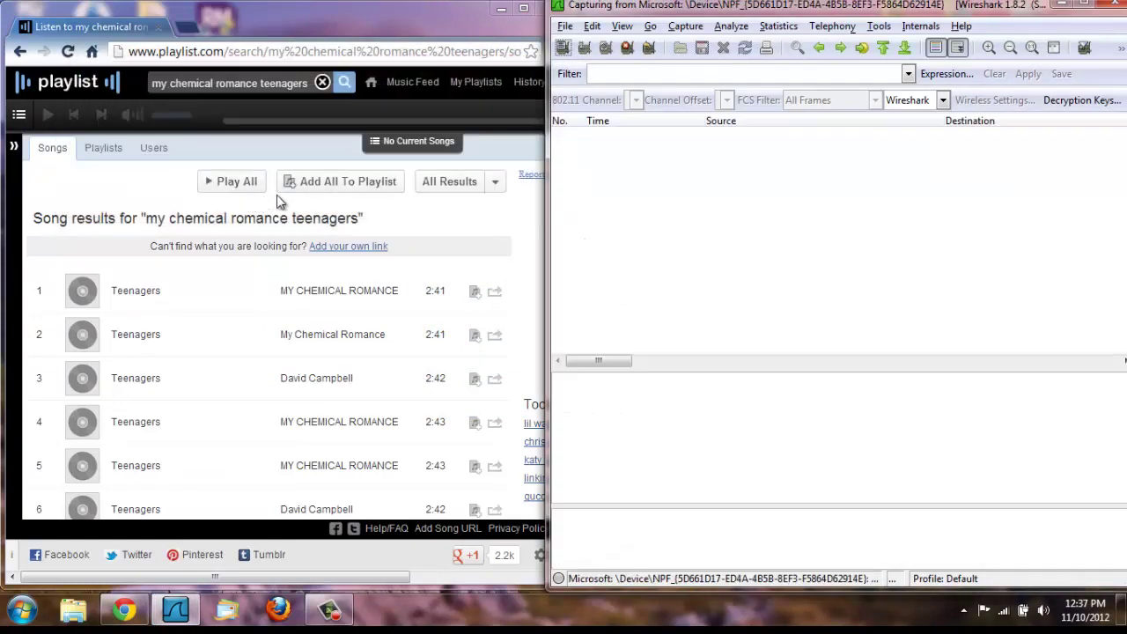
- Play the first Teenagers result by My Chemical Romance in Chrome and check the song's loading progress
click(84, 336)
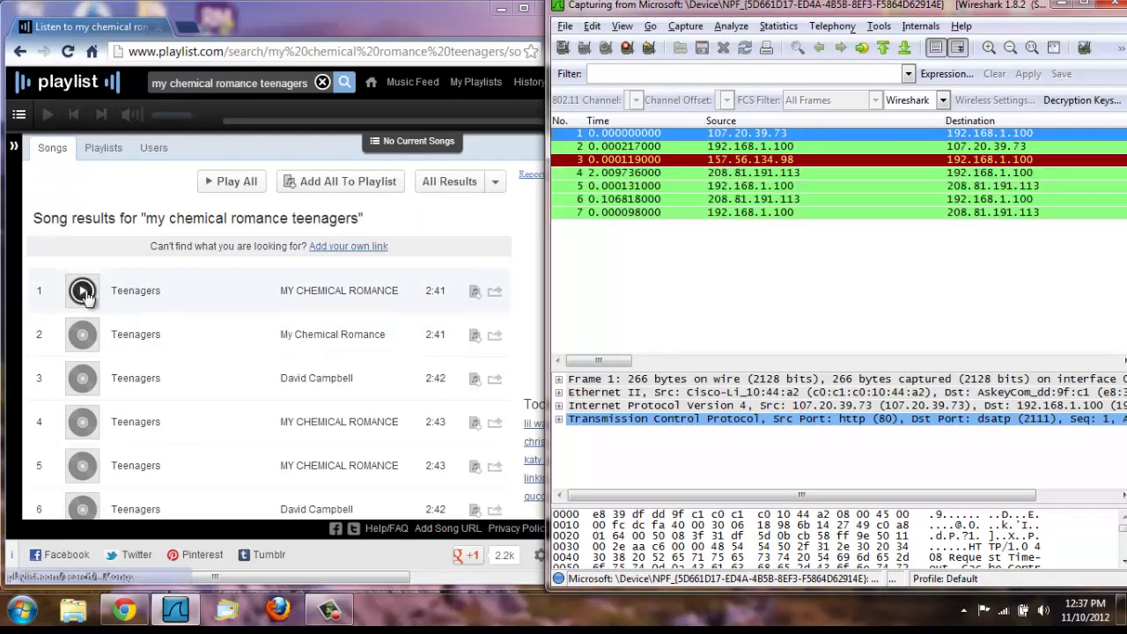
click(84, 291)
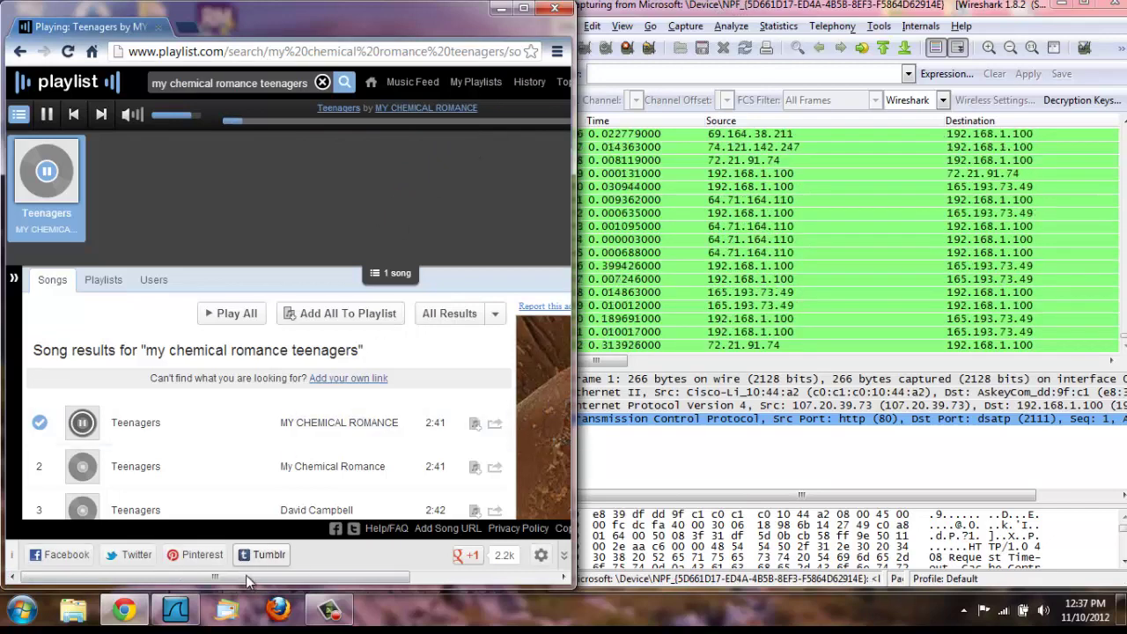
drag(249, 578, 376, 585)
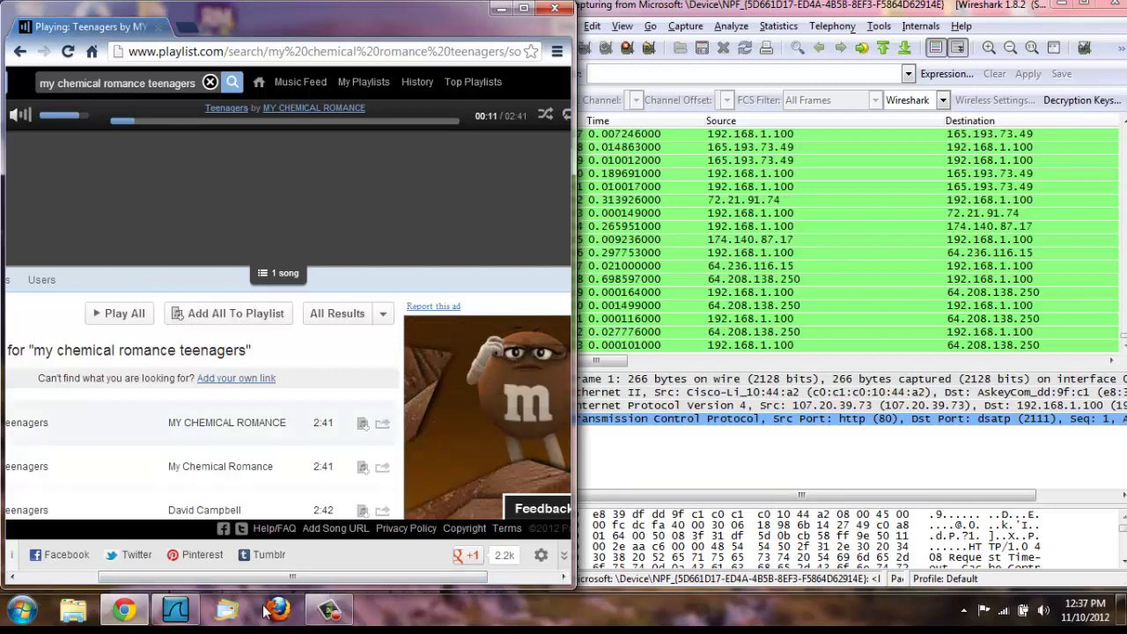
drag(253, 581, 189, 581)
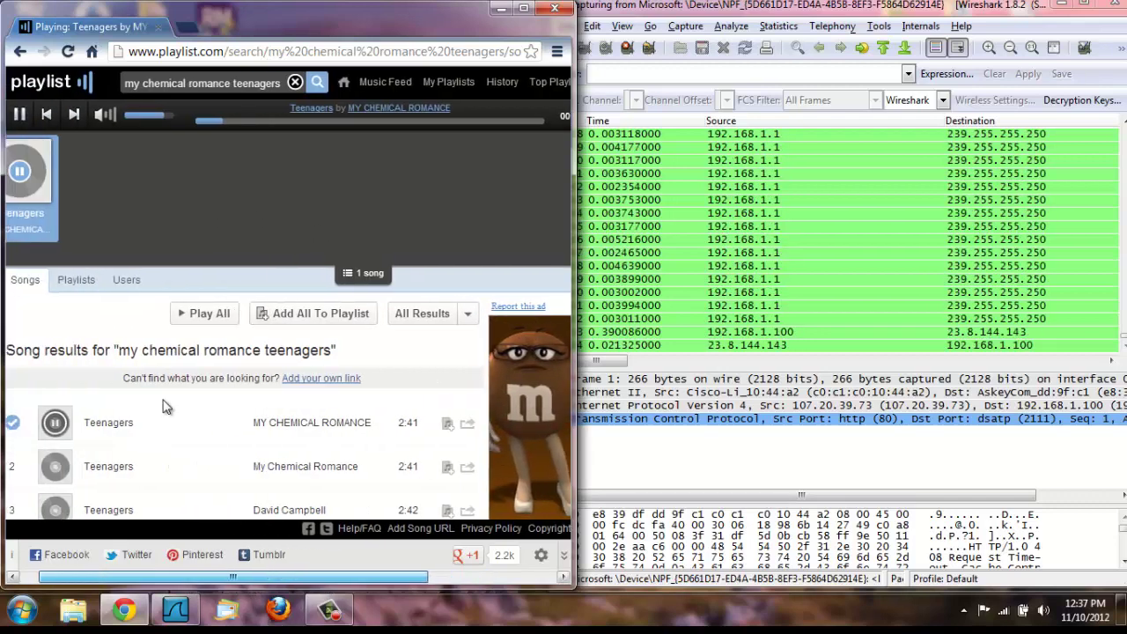
- Pause the song and stop the live capture in a maximized Wireshark window
click(26, 118)
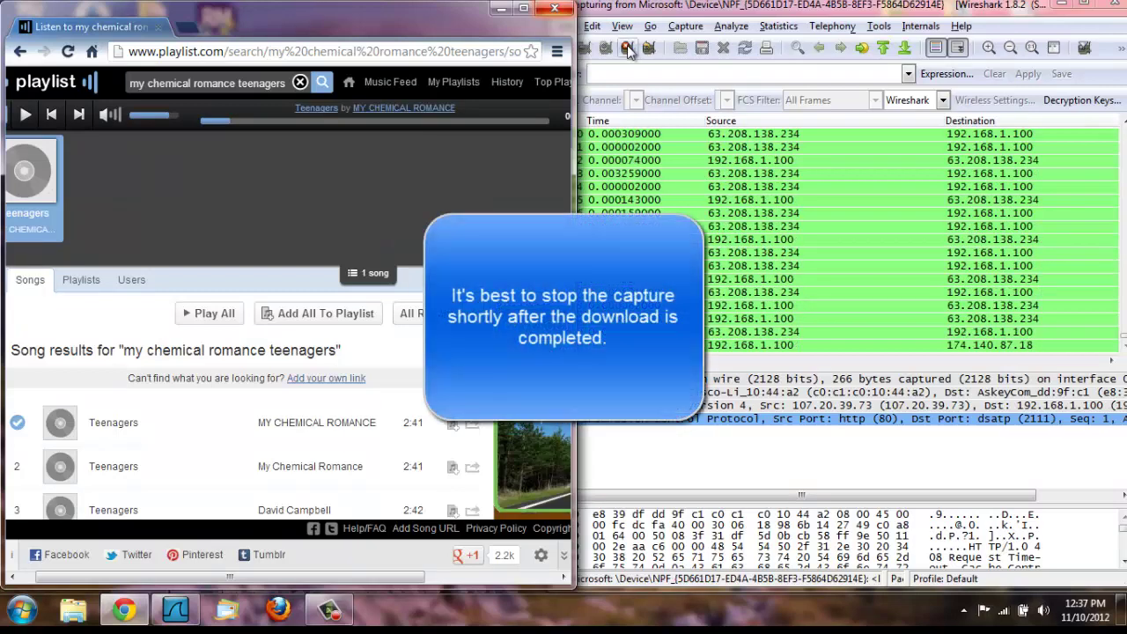
double_click(812, 7)
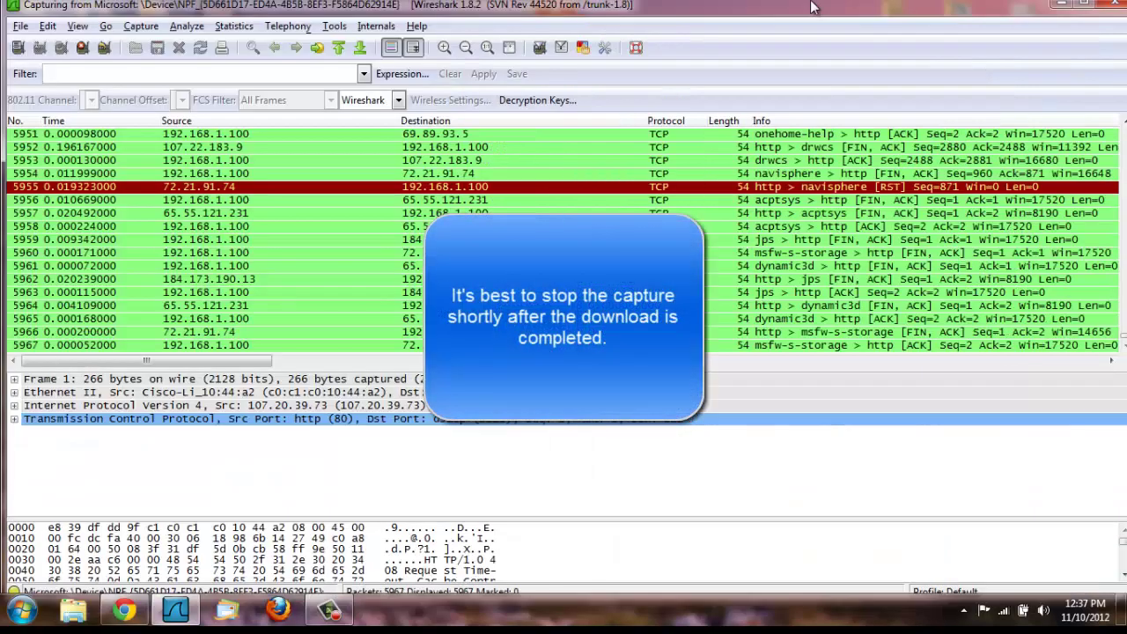
click(85, 51)
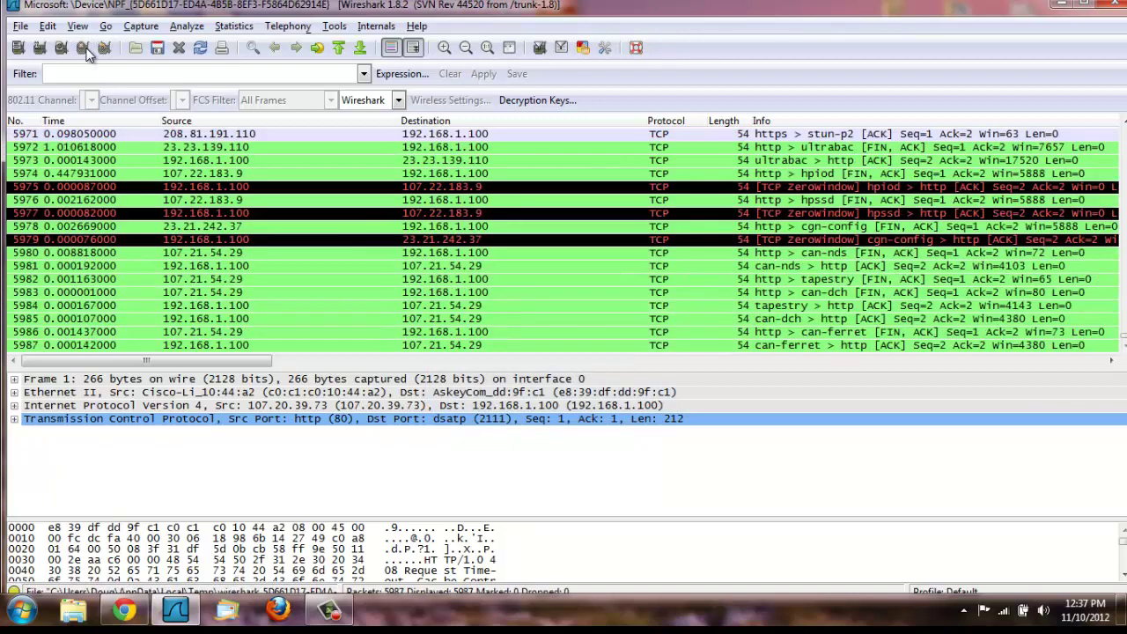
- List the capture's TCP conversations sorted by bytes in descending order
click(233, 26)
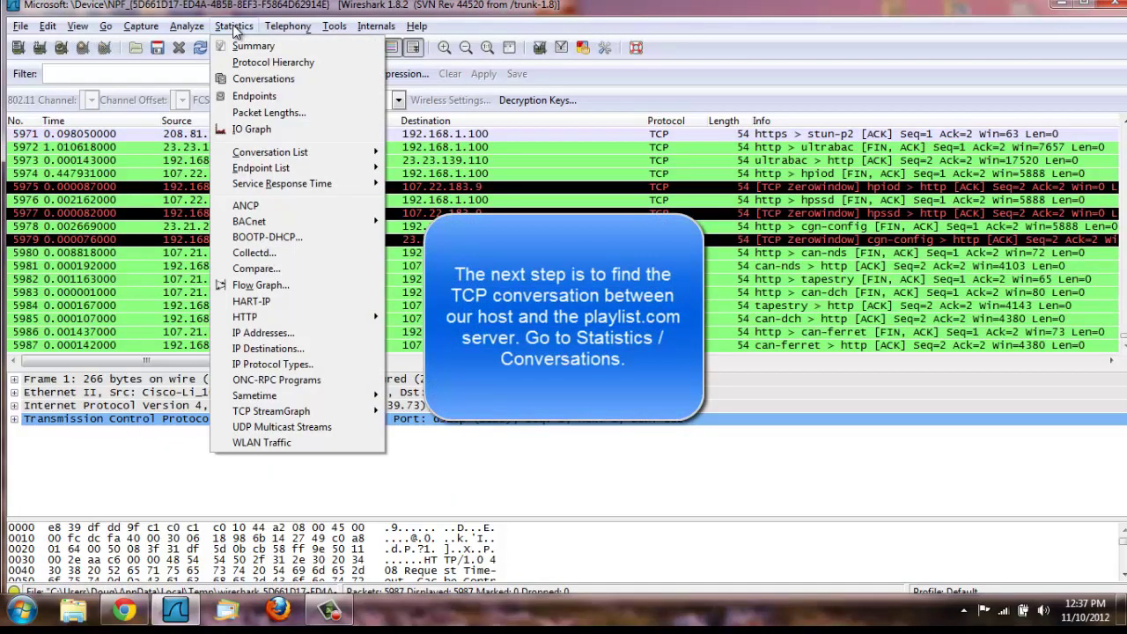
click(247, 79)
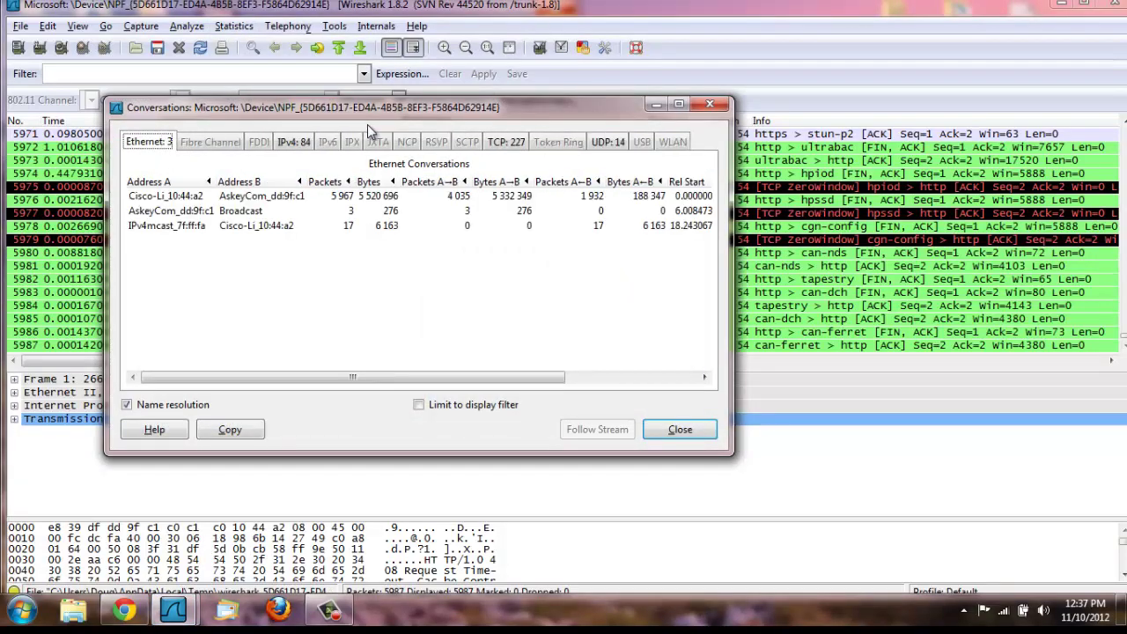
click(509, 143)
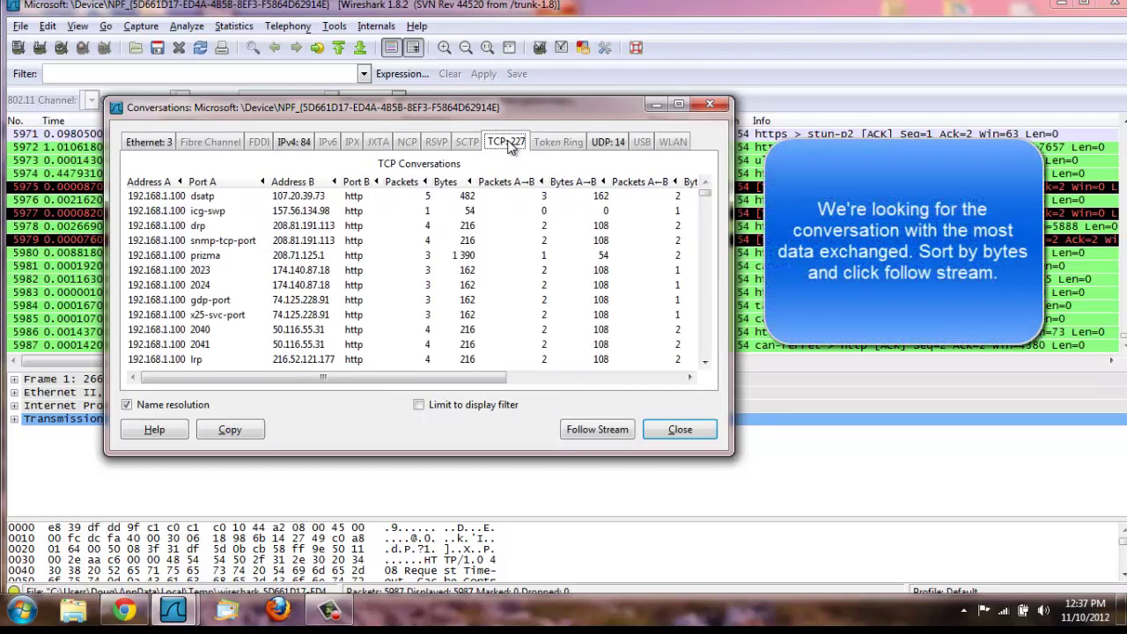
click(446, 183)
click(445, 182)
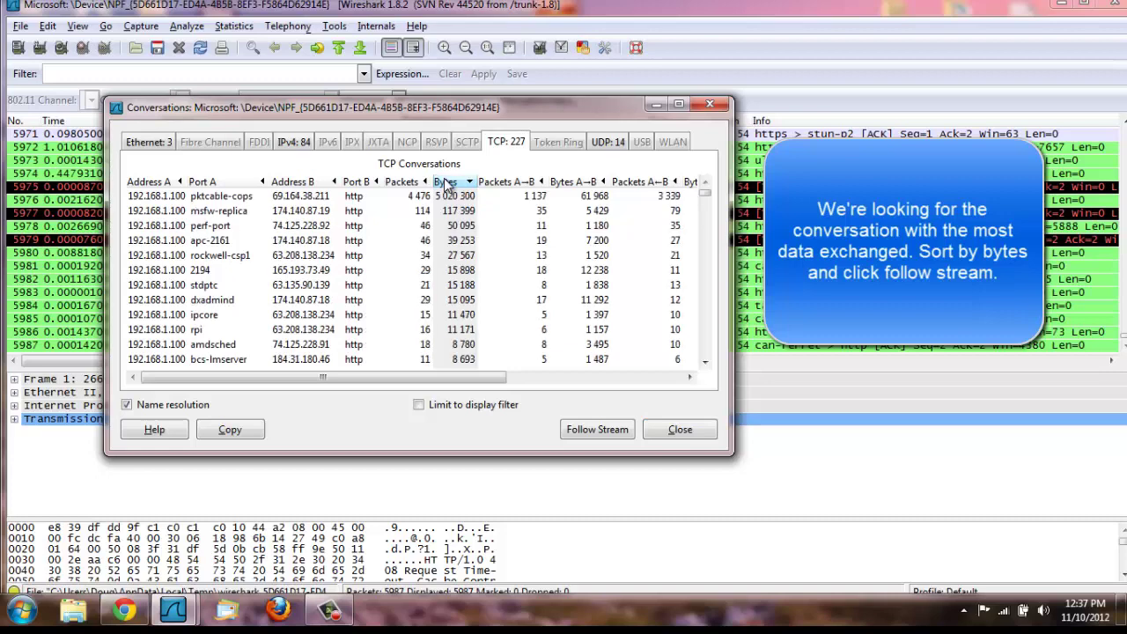
- Follow the TCP stream of the conversation with the most bytes and inspect the end of its content
click(449, 197)
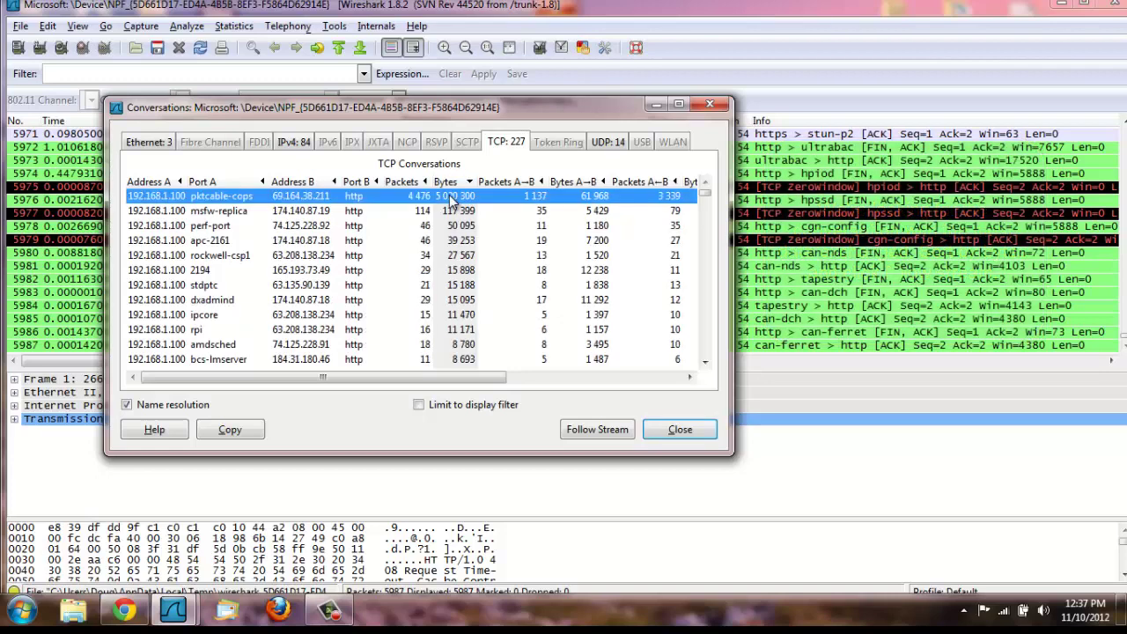
click(584, 431)
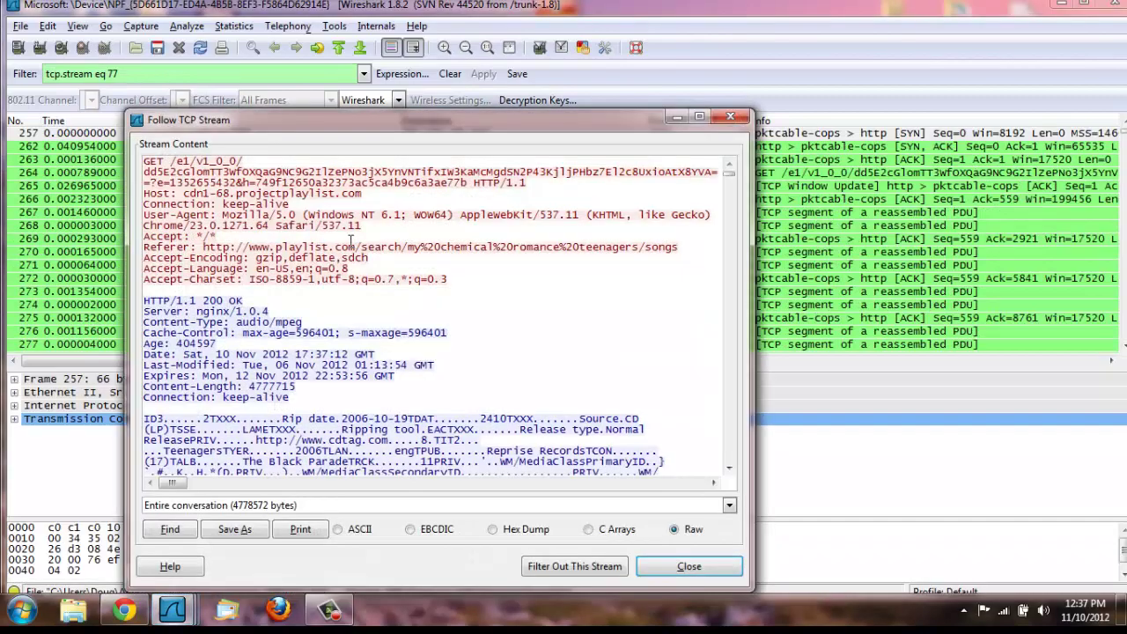
drag(483, 121, 511, 48)
drag(754, 102, 587, 373)
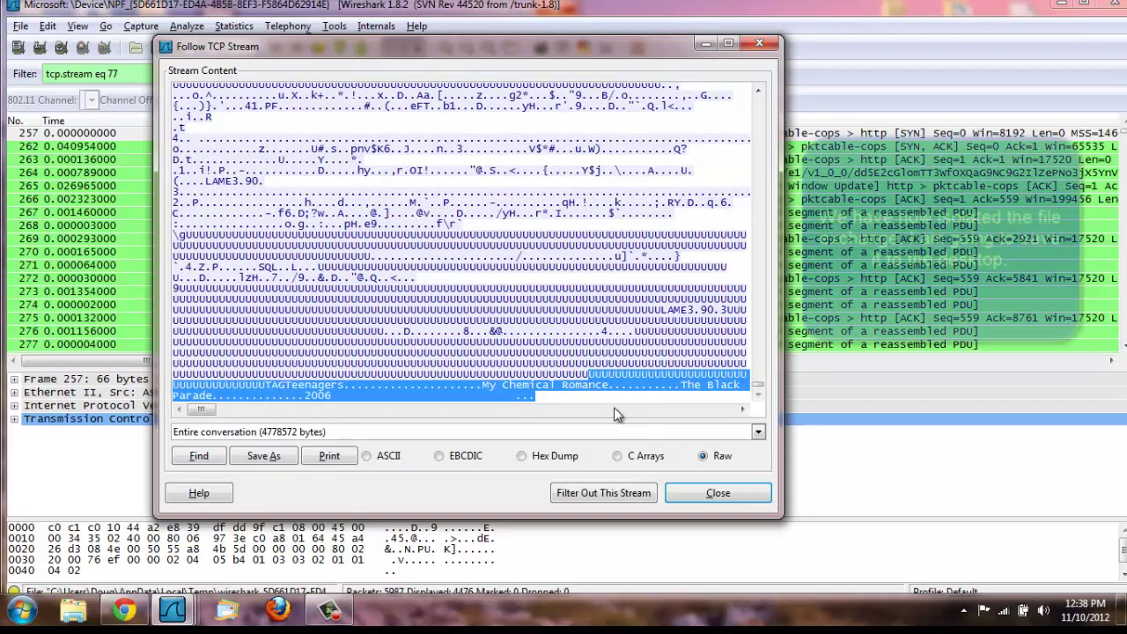
- Save the followed TCP stream's raw content to the Desktop folder under the name Teenagers
click(269, 456)
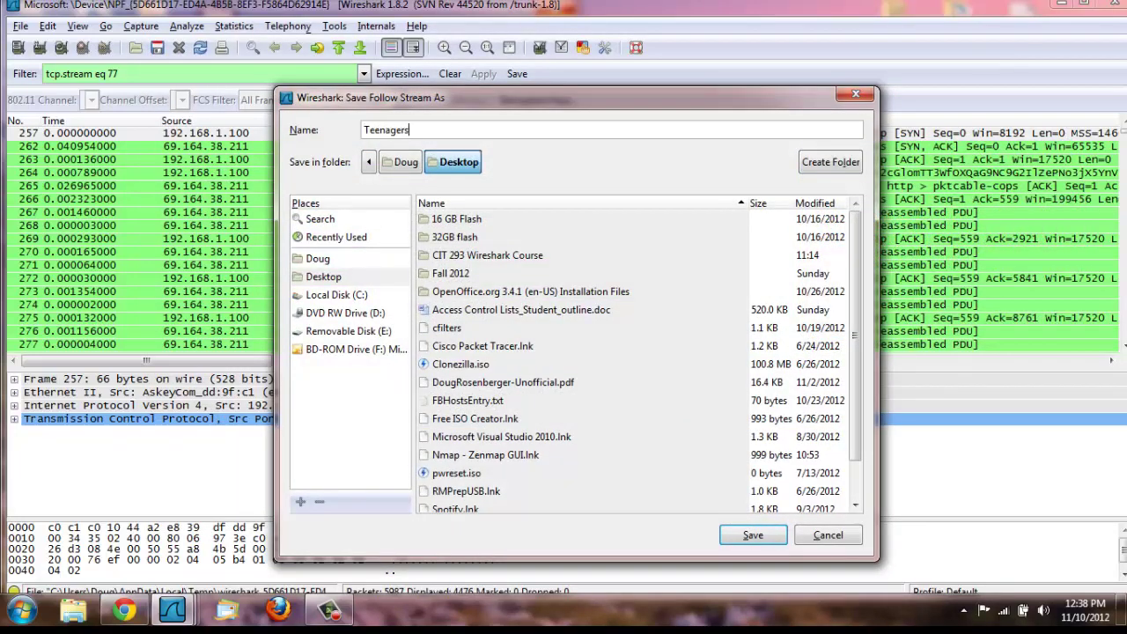
click(336, 279)
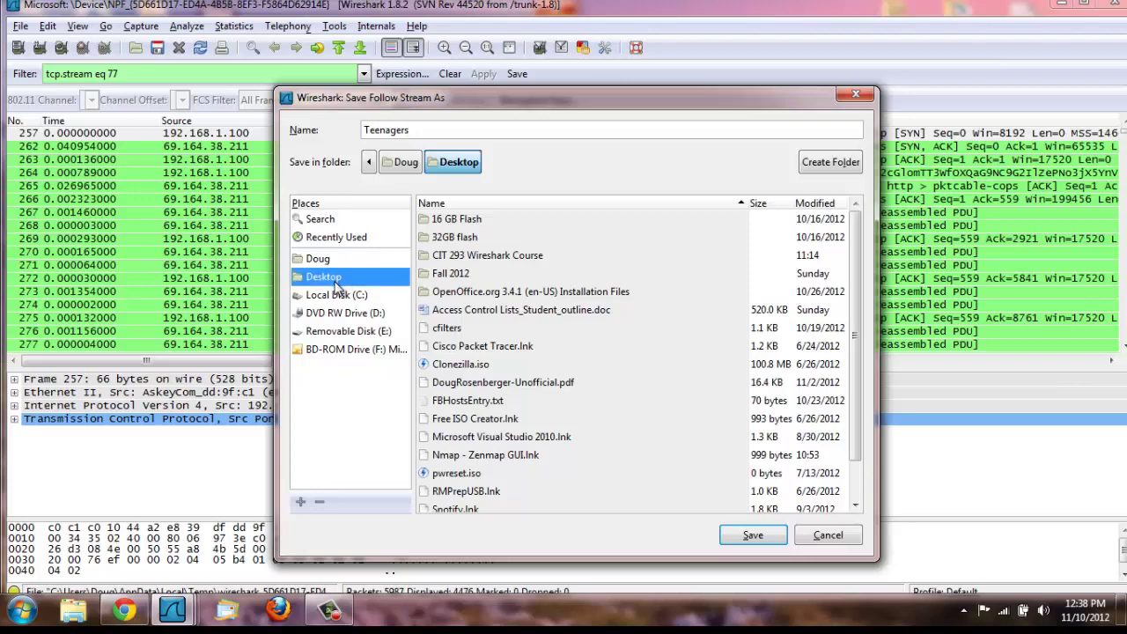
click(747, 536)
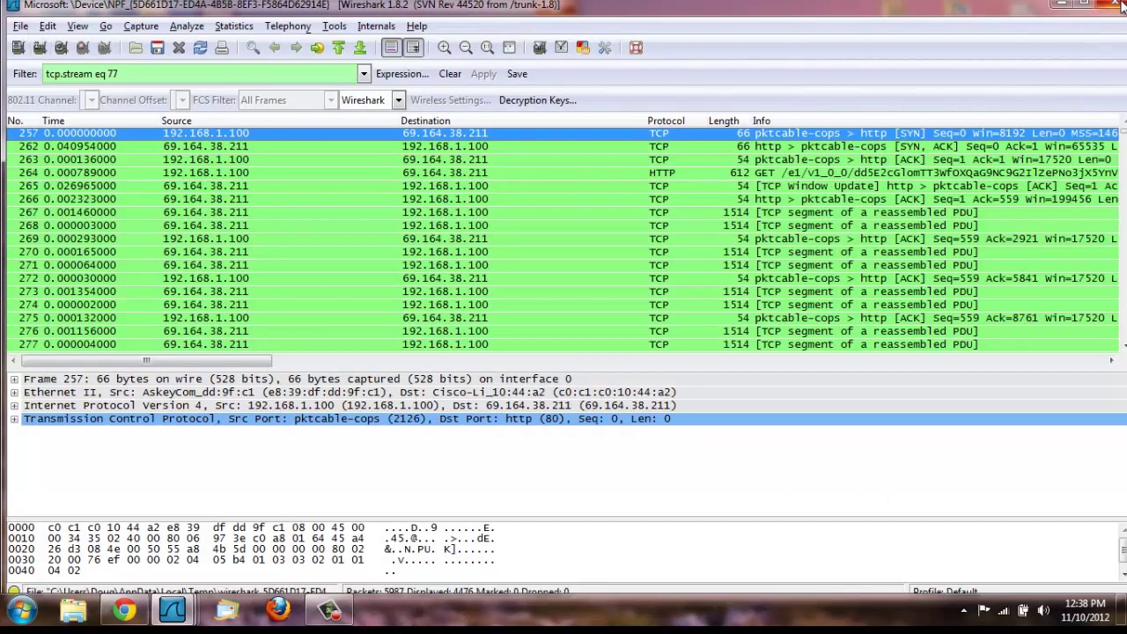
- Quit Wireshark without saving the captured packets and close the Chrome window with the playlist page
click(1082, 7)
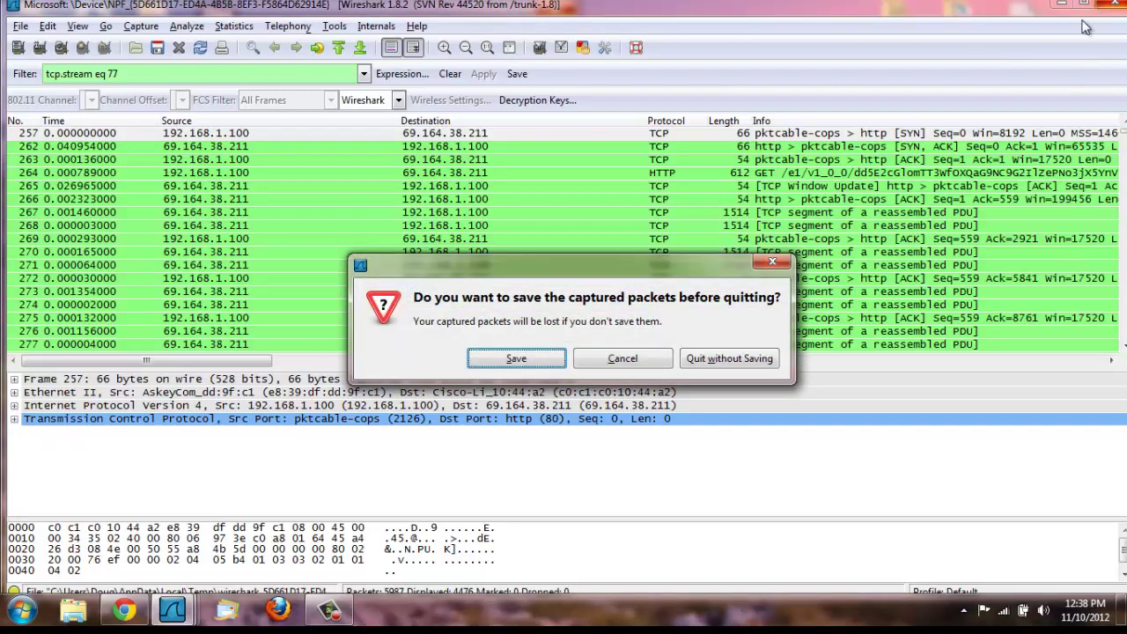
click(719, 359)
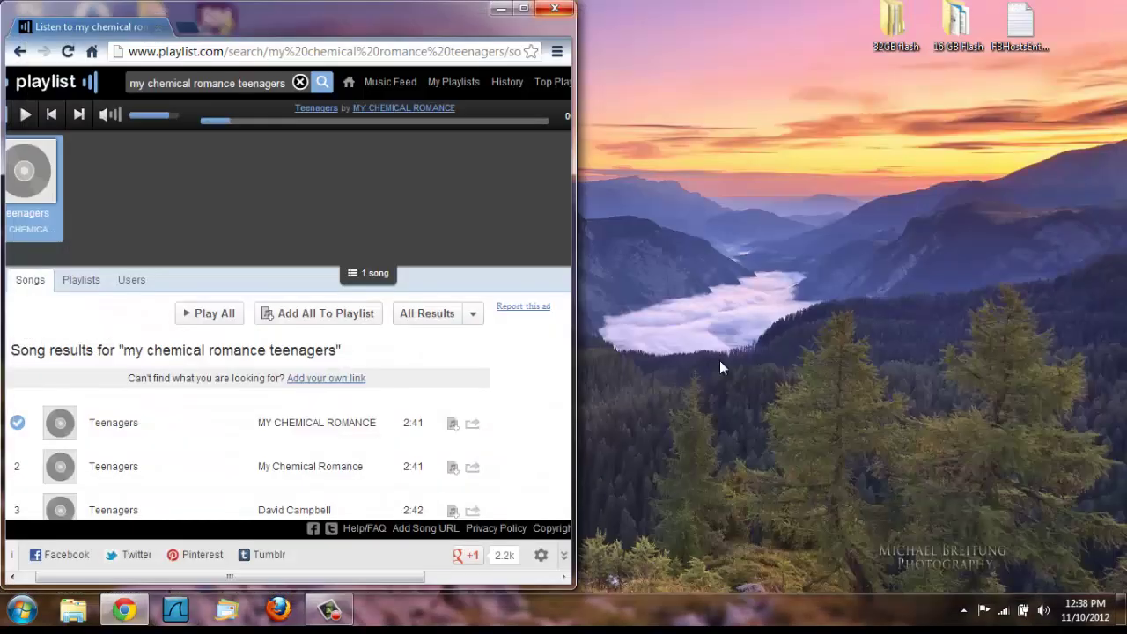
click(564, 9)
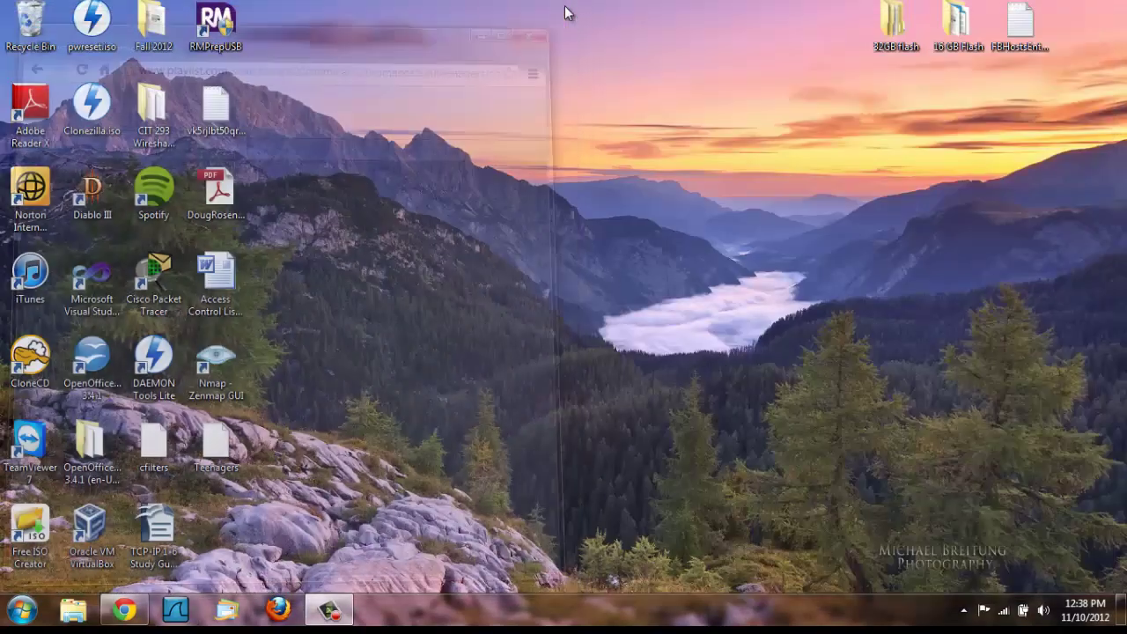
- Try to open the extensionless Teenagers file on the desktop with VLC media player
double_click(226, 446)
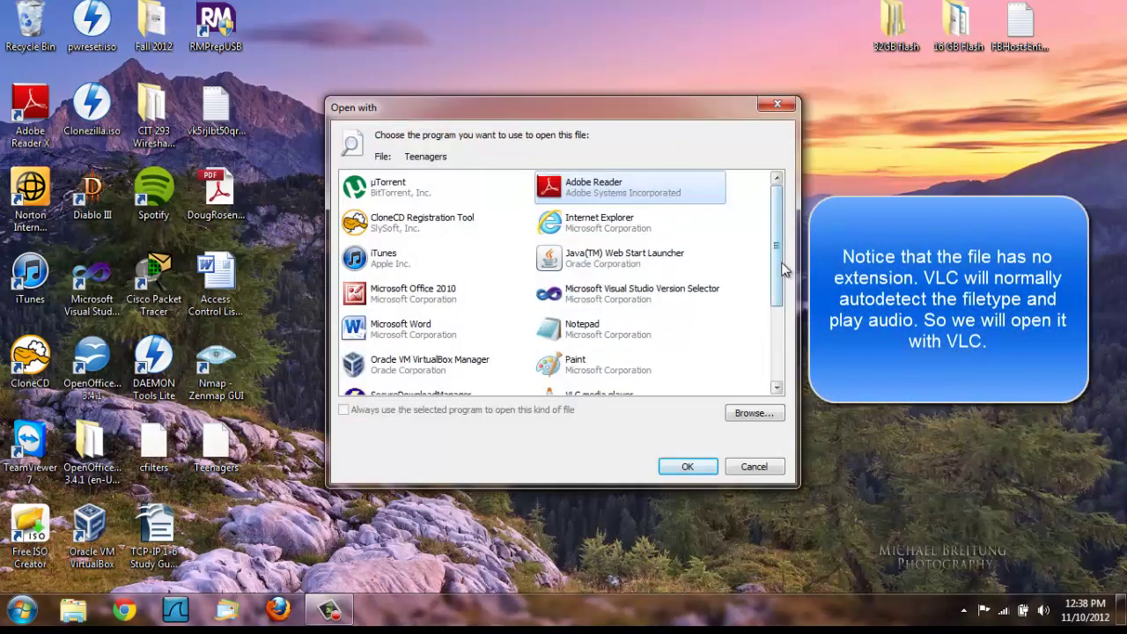
scroll(778, 264, down, 3)
click(598, 269)
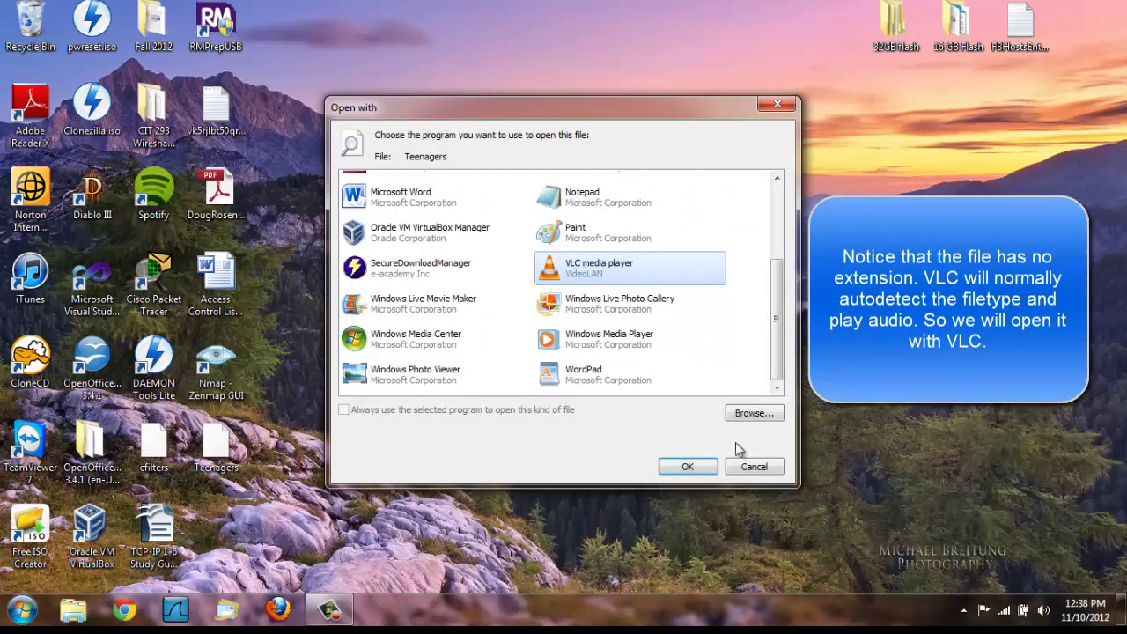
click(687, 467)
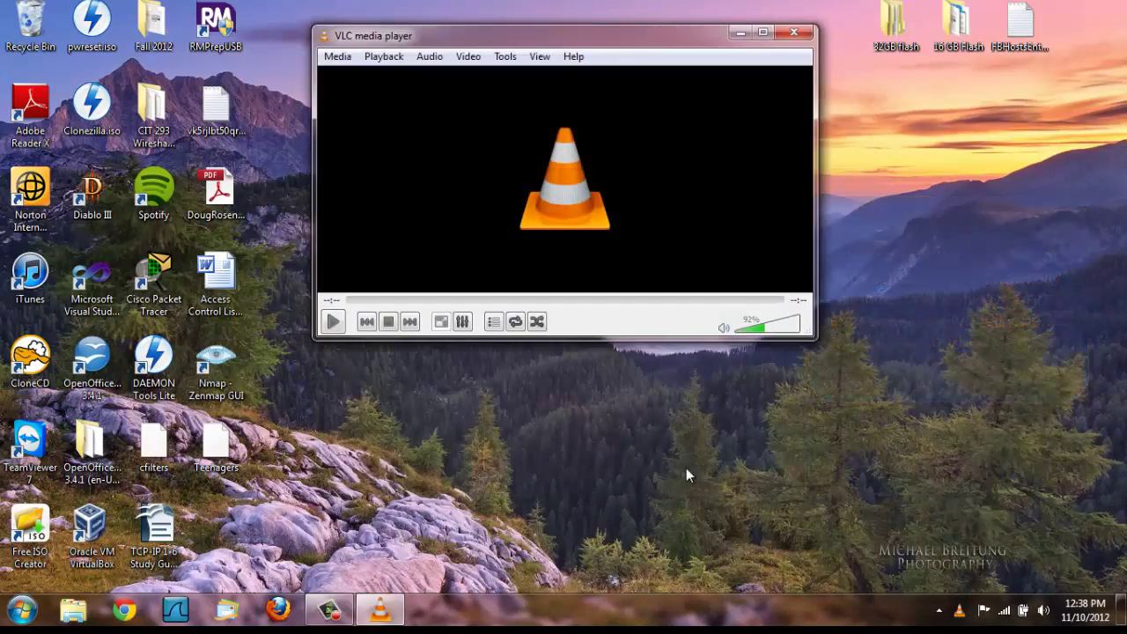
- Rename the Teenagers file on the desktop as Teenagers.mp3
click(225, 449)
right_click(221, 448)
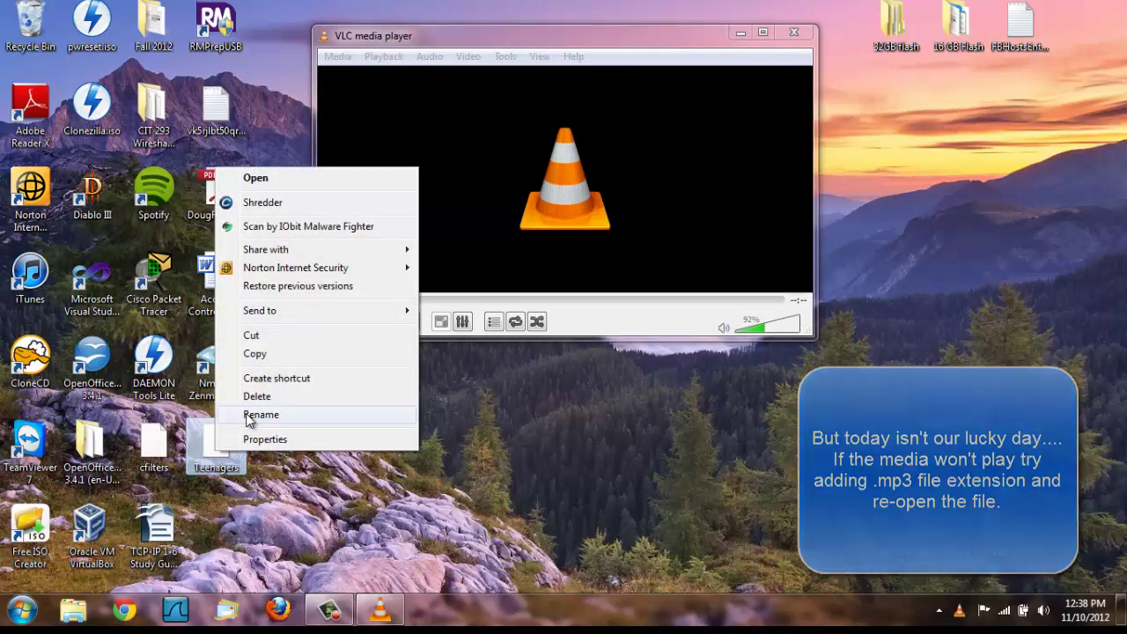
click(256, 415)
key(End)
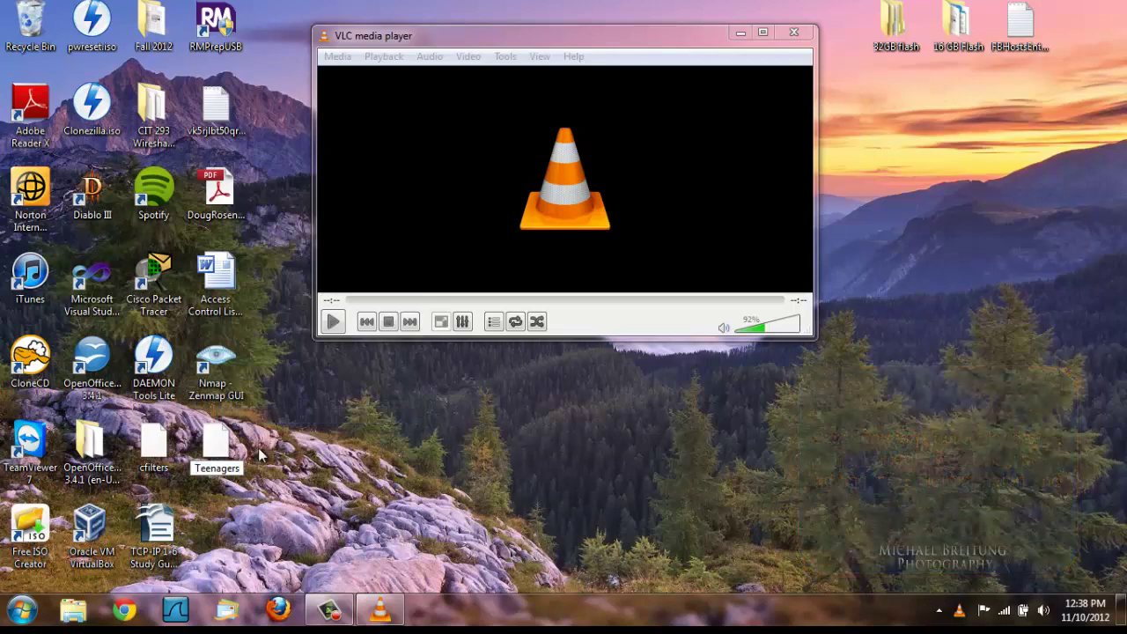
text(.mp3)
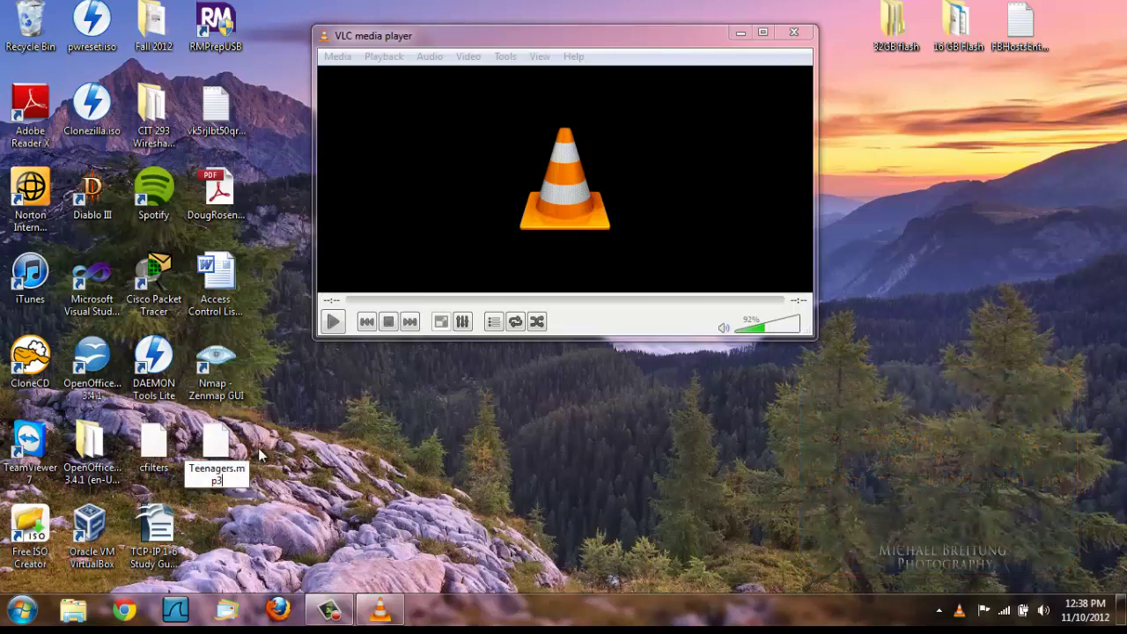
key(Return)
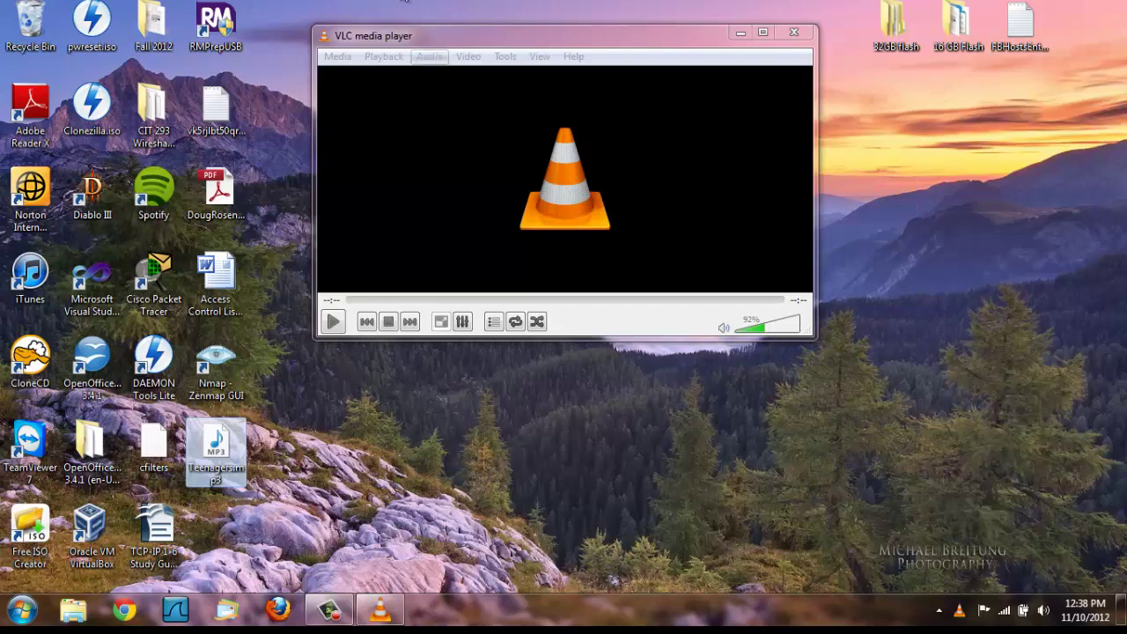
- Open Teenagers.mp3 from the desktop in the running VLC media player and play it
click(338, 58)
click(347, 78)
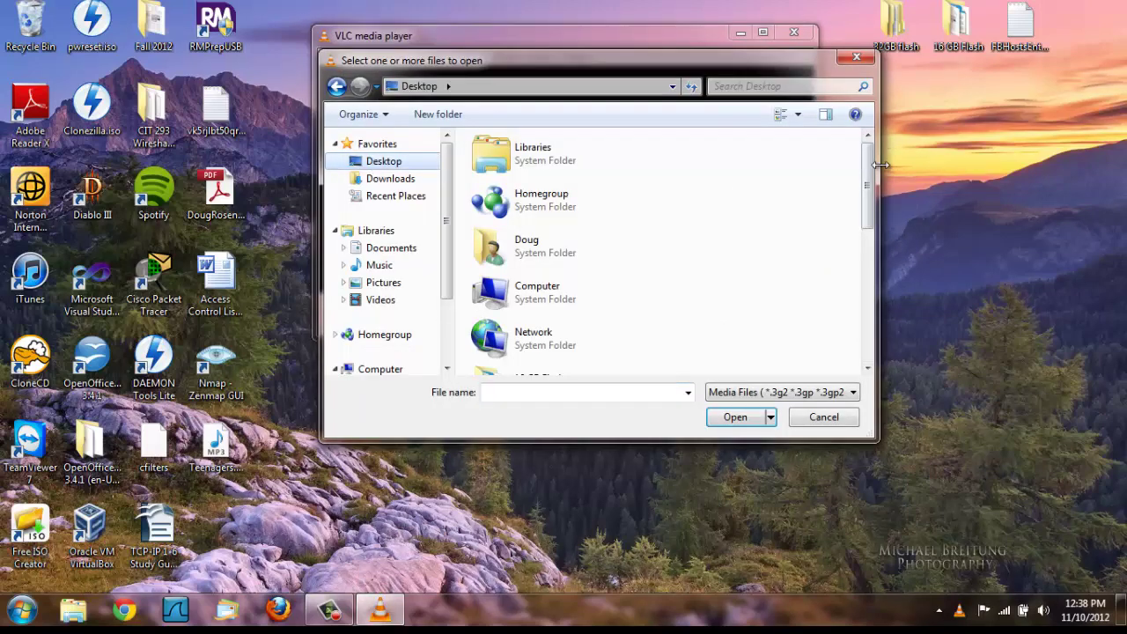
scroll(699, 176, down, 6)
click(564, 354)
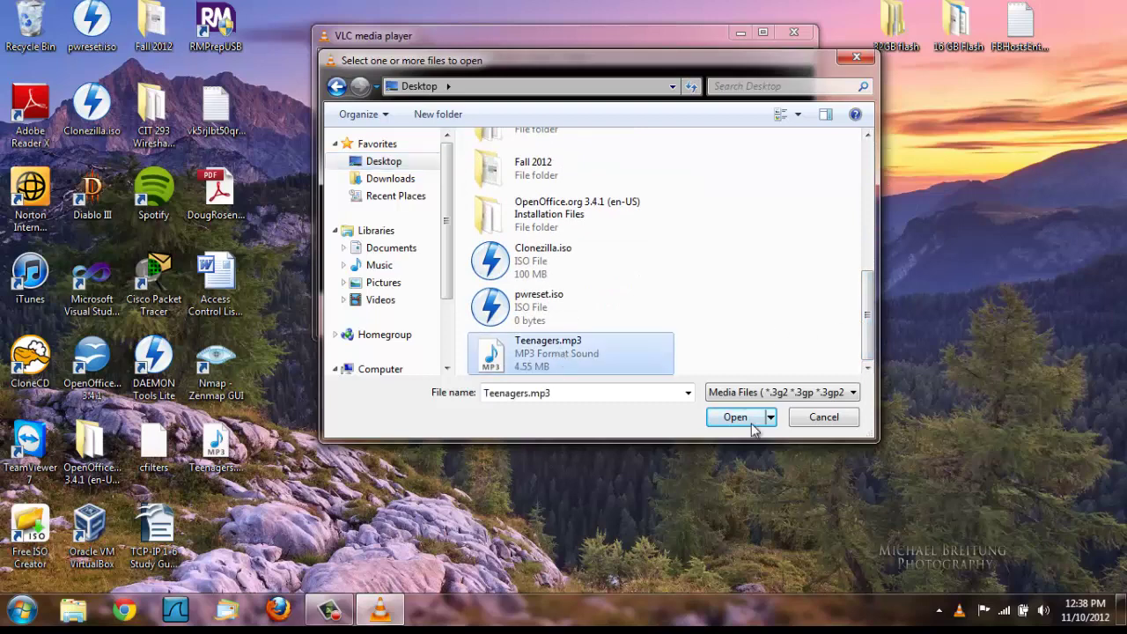
click(743, 418)
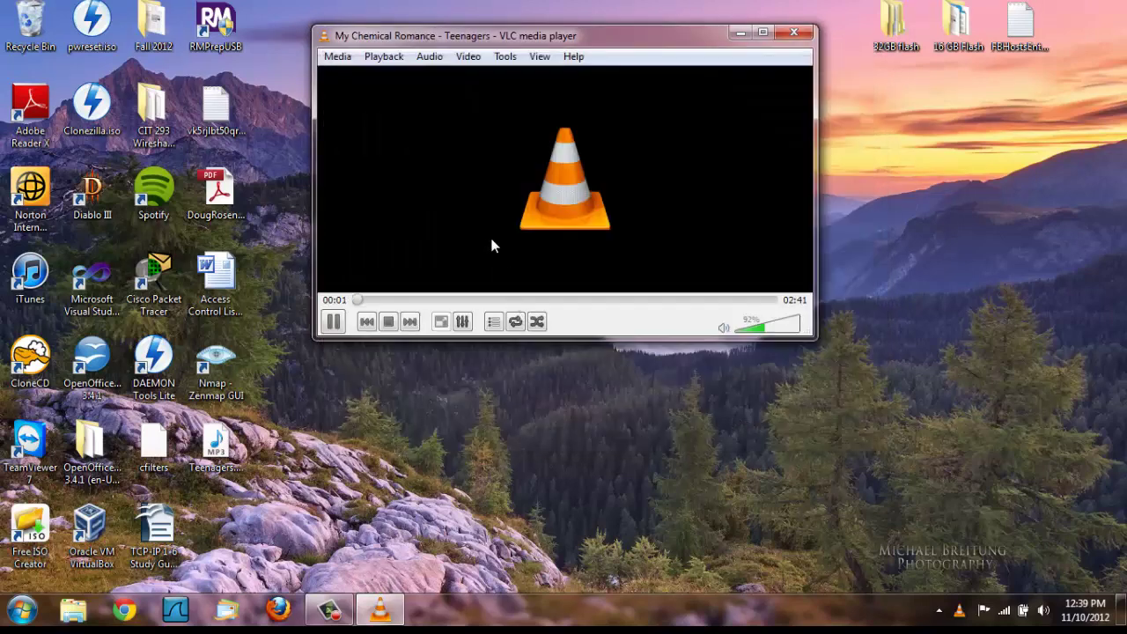